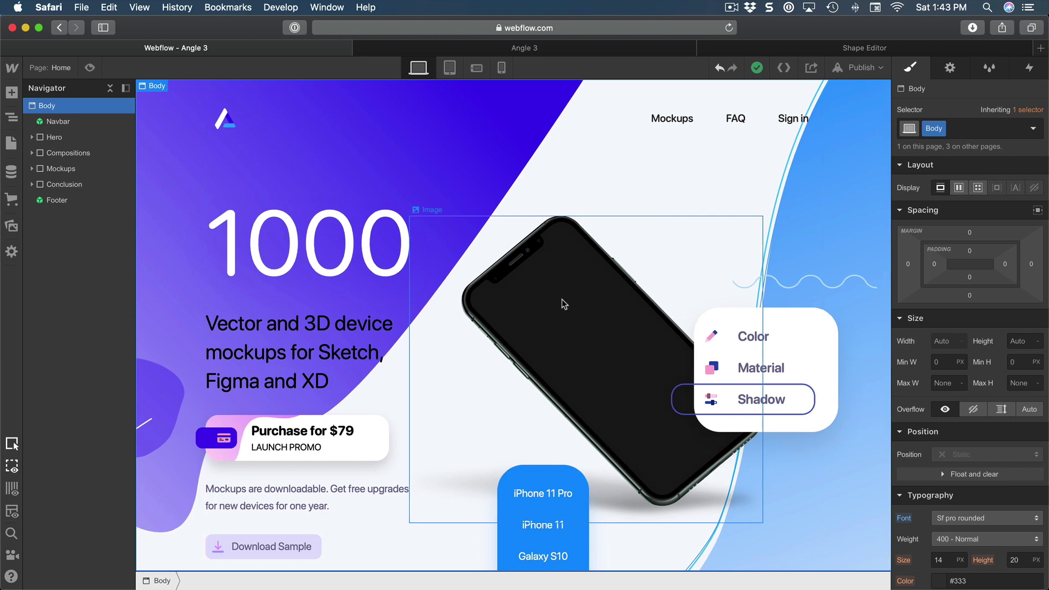
- Preview the hero at tablet, landscape-phone and portrait-phone breakpoints, then switch to the live Angle 3 site
left_click(448, 67)
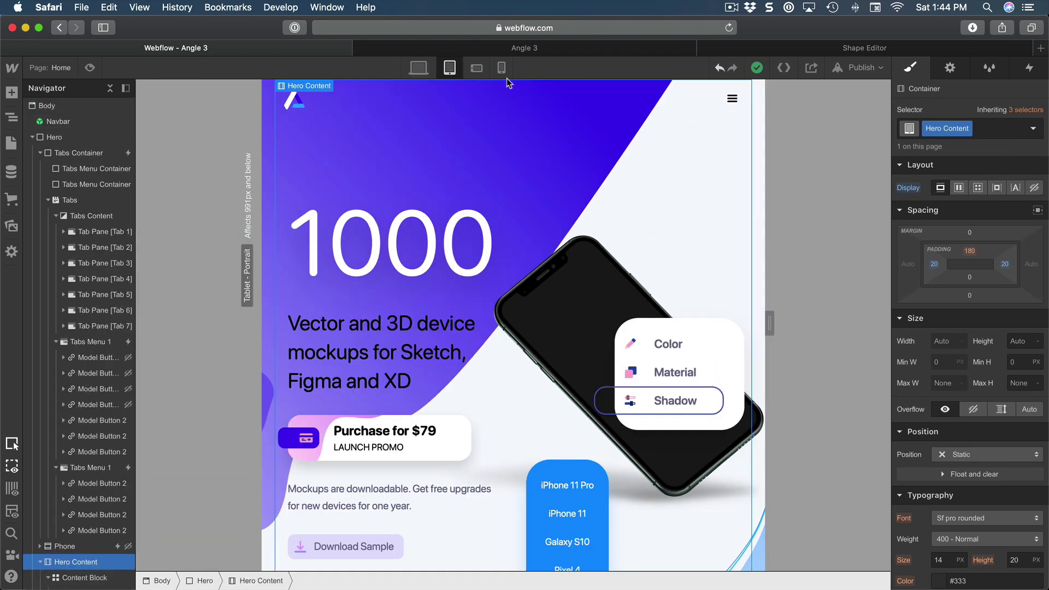
left_click(481, 74)
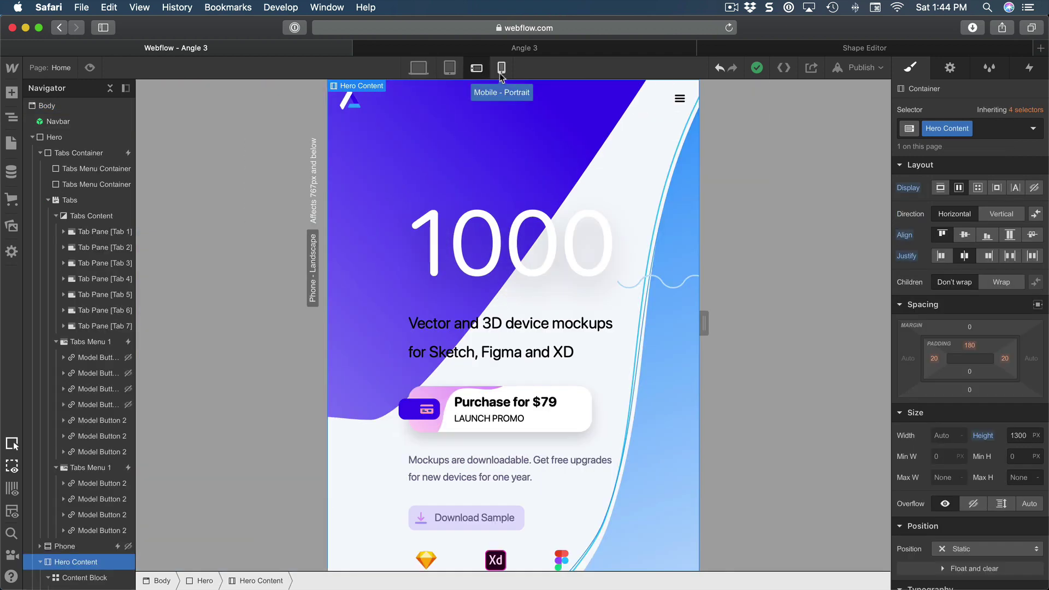
left_click(500, 71)
left_click(537, 50)
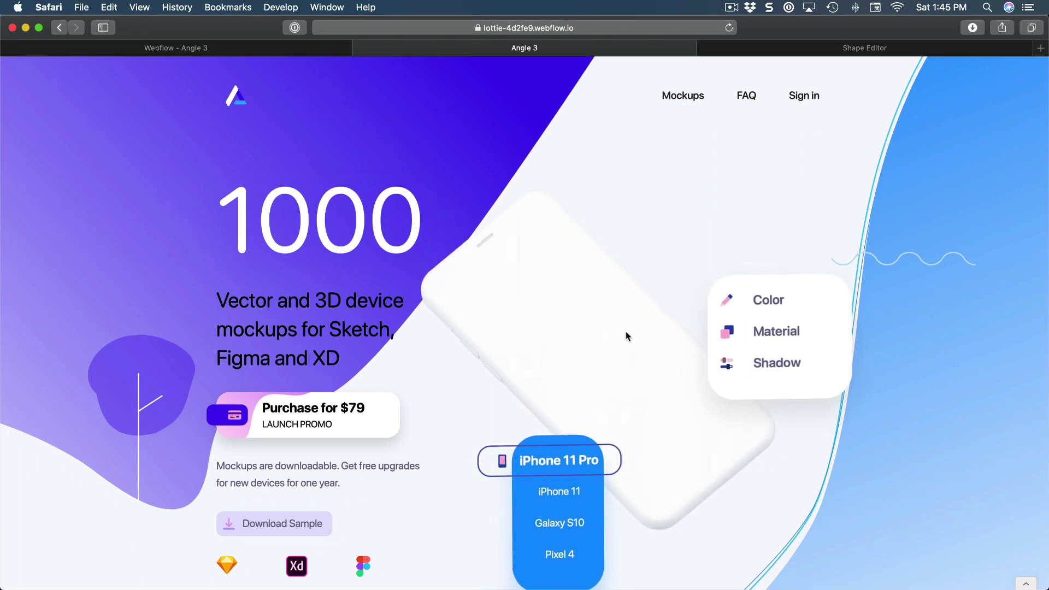
- Scroll the live site slightly while the hero mockup cycles from iPhone 11 Pro to Pixel 4
scroll(600, 328, "down", 3)
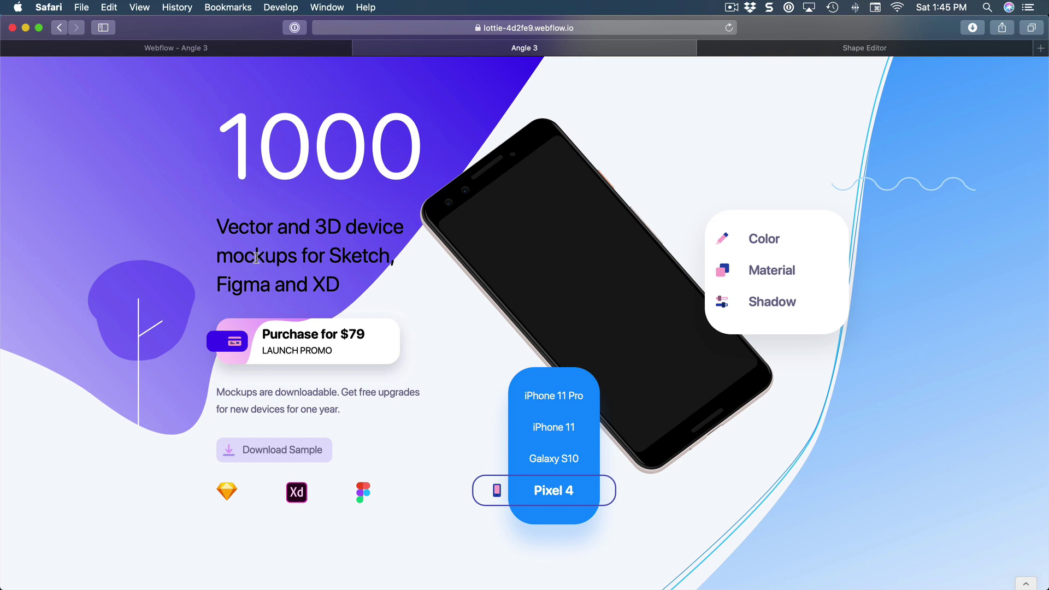
- Scroll to the 'Place your screen with Angle plugin' section until its illustration fully animates in
scroll(311, 241, "down", 10)
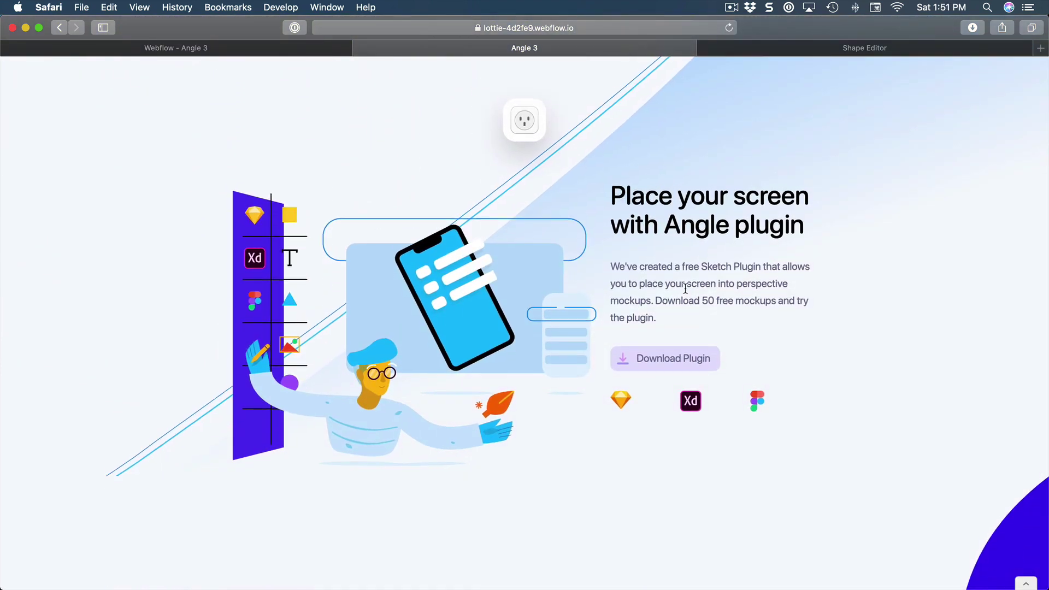
scroll(683, 290, "up", 5)
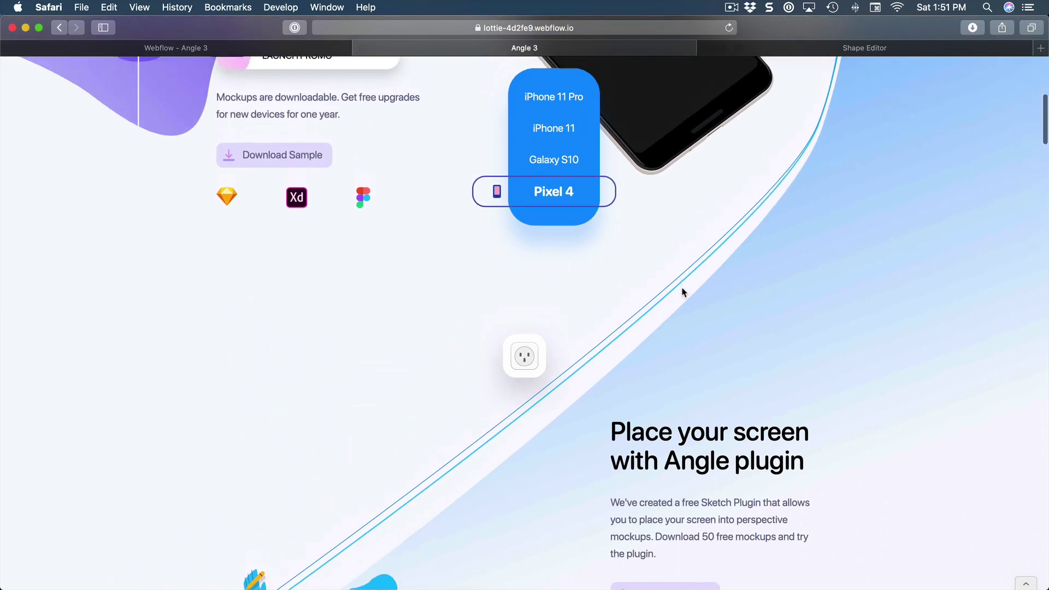
scroll(683, 292, "down", 4)
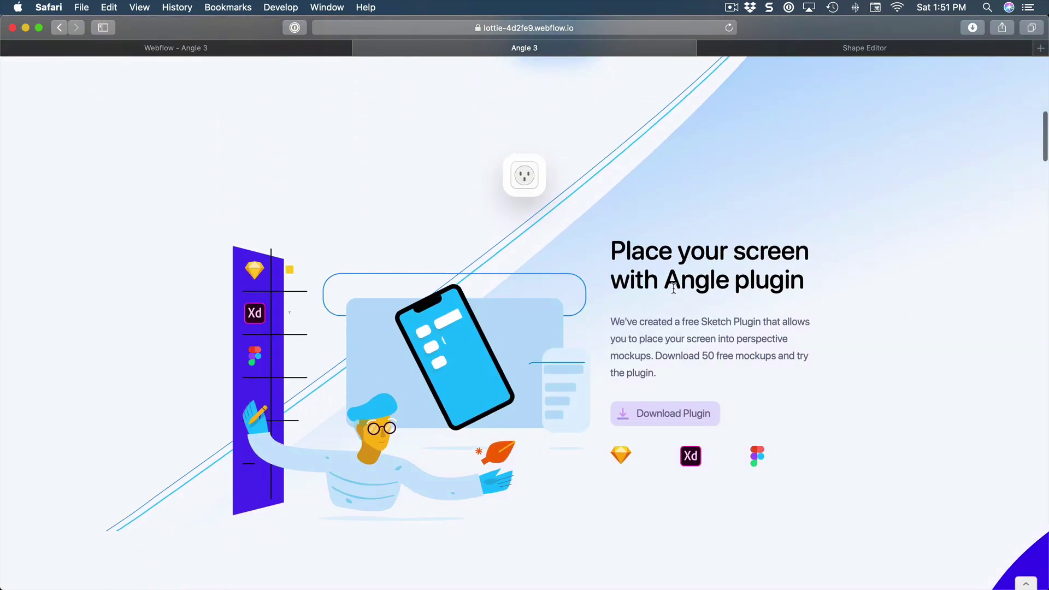
scroll(678, 289, "up", 3)
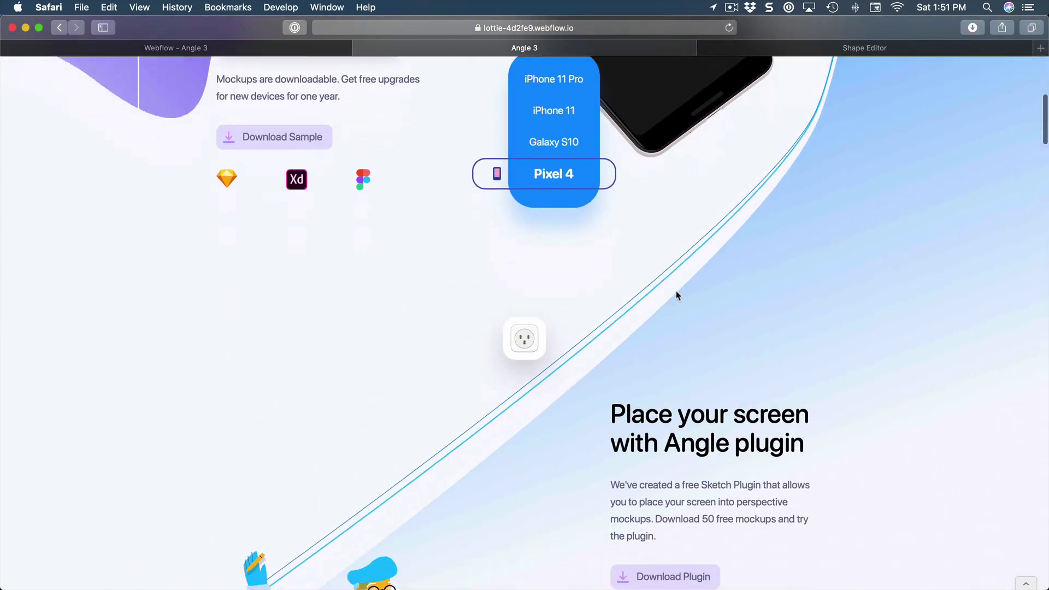
scroll(676, 290, "down", 4)
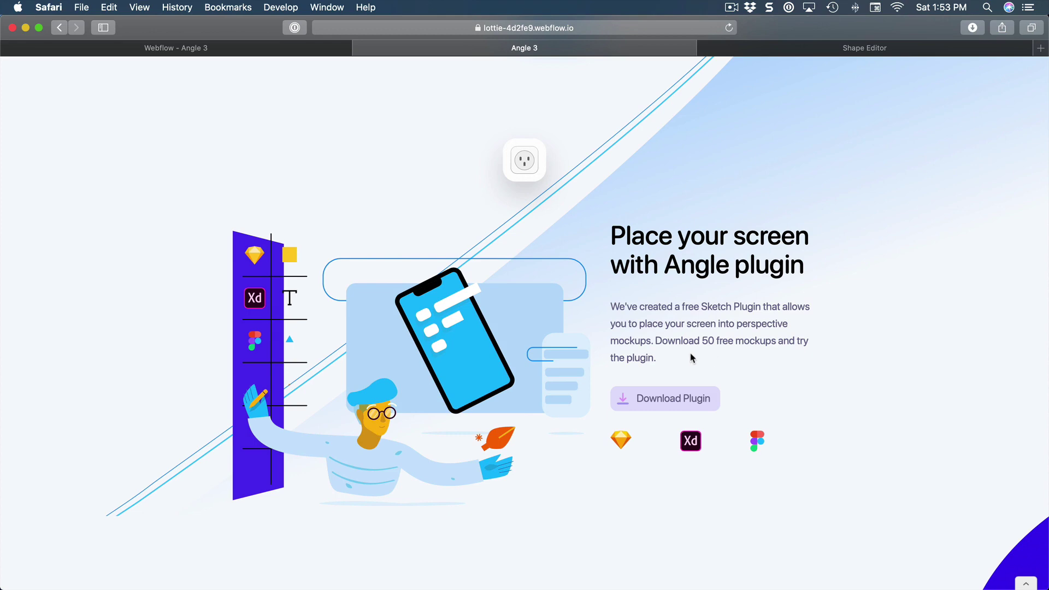
- Browse the live site's laptop and Compositions sections
scroll(691, 358, "down", 10)
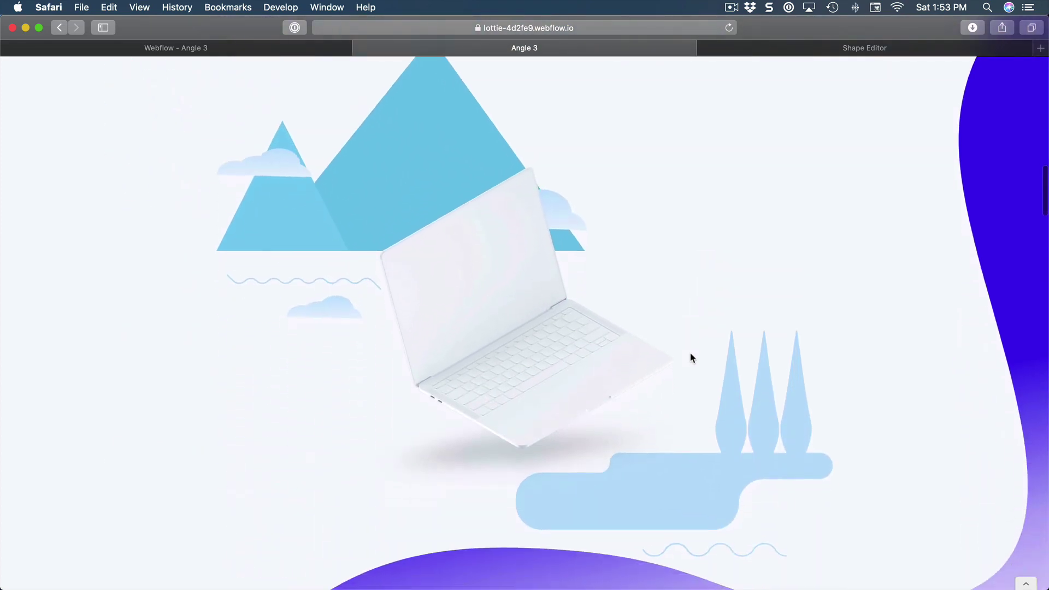
scroll(691, 357, "up", 5)
scroll(691, 358, "down", 7)
scroll(691, 358, "up", 6)
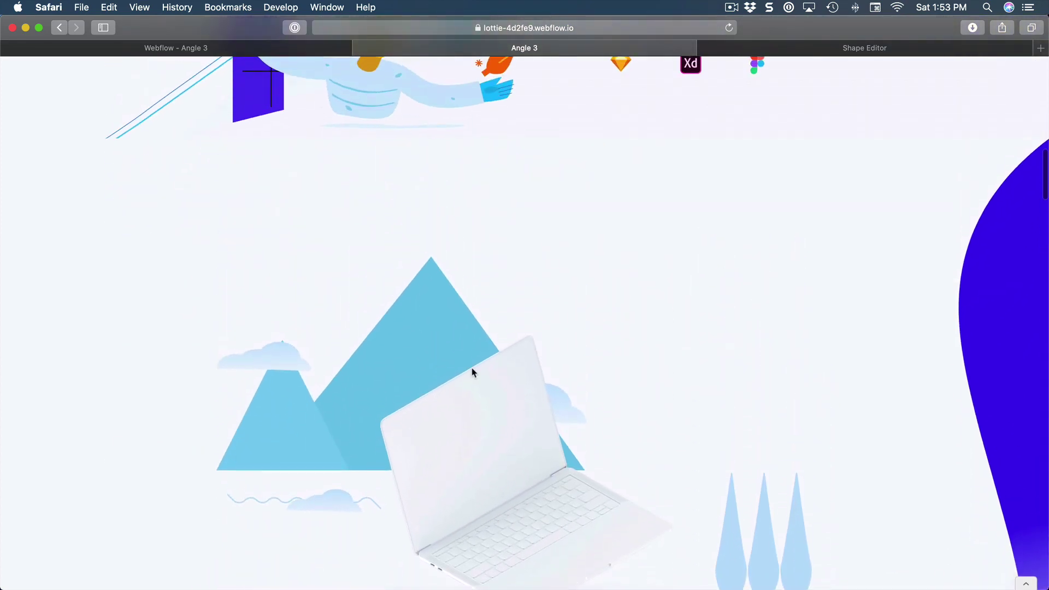
scroll(569, 359, "down", 5)
scroll(568, 361, "up", 2)
scroll(568, 361, "up", 2)
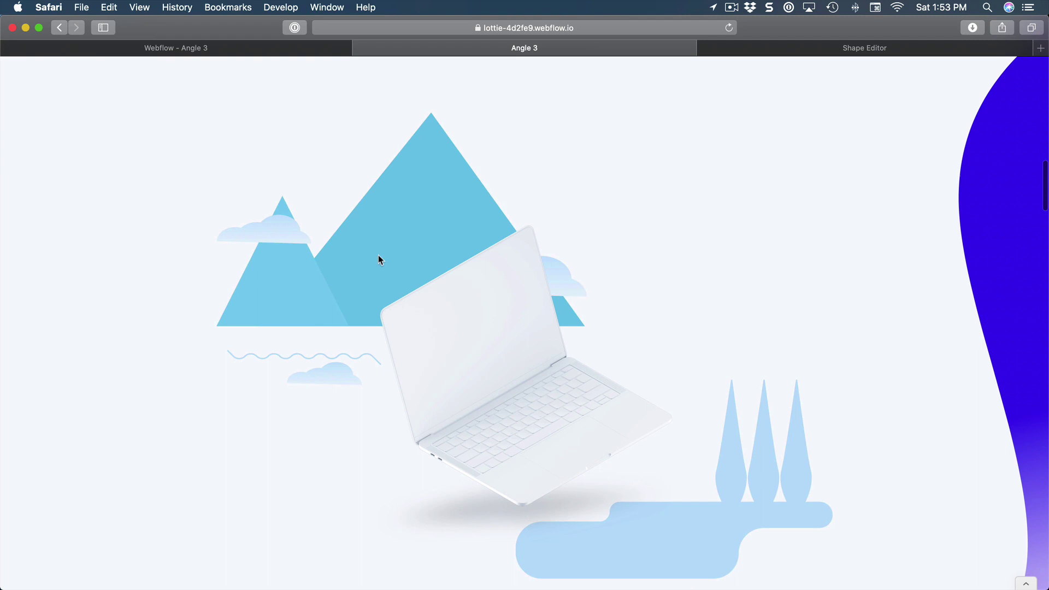
scroll(488, 343, "down", 3)
scroll(488, 344, "up", 4)
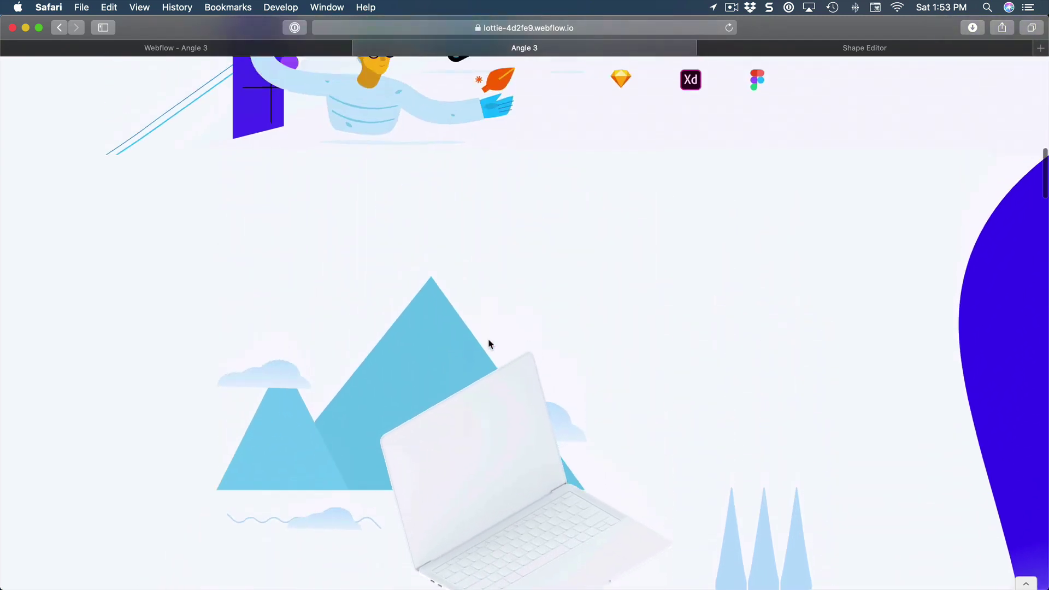
scroll(488, 344, "down", 6)
scroll(524, 347, "down", 6)
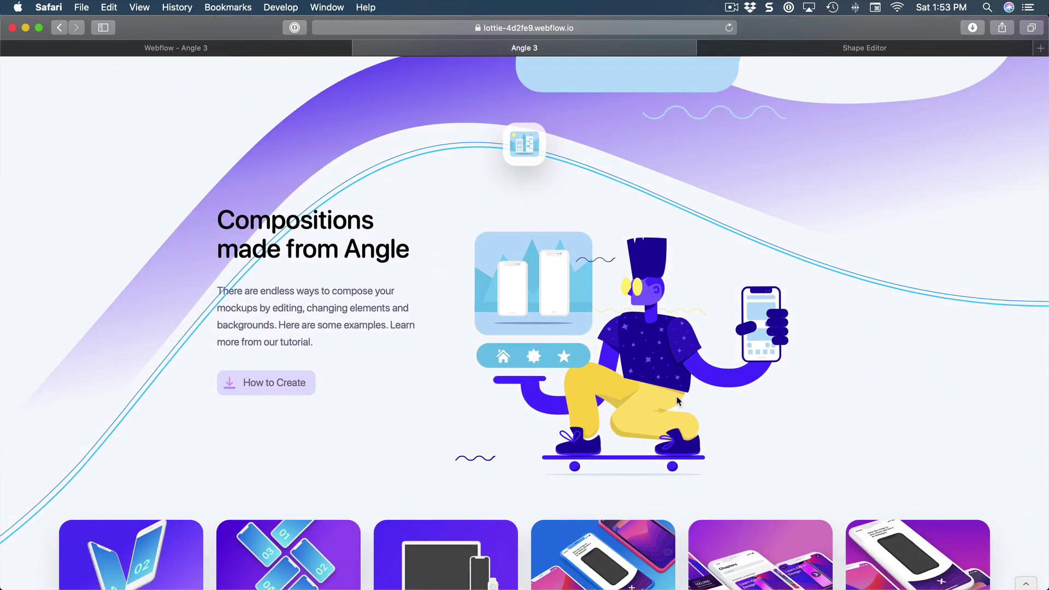
scroll(508, 398, "down", 5)
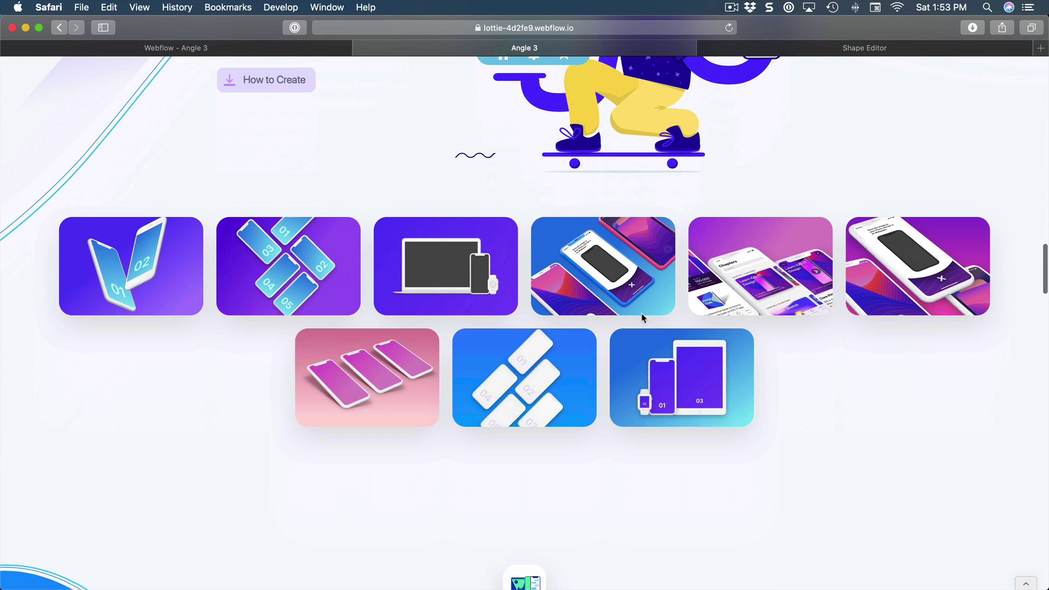
scroll(442, 350, "up", 2)
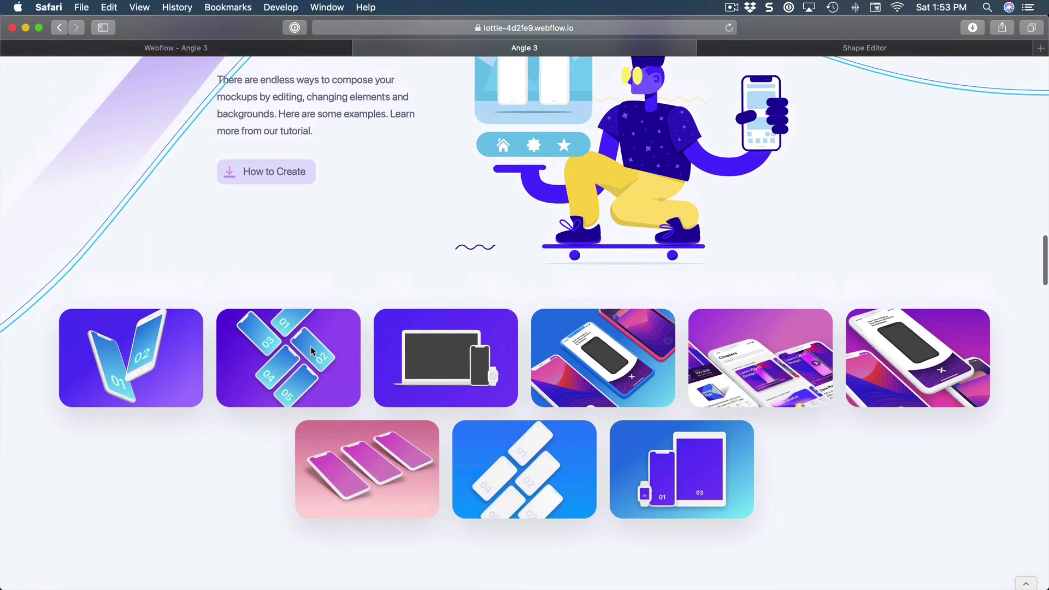
- Back in the Designer, view the CMS FAQs and Testimonials collections
left_click(240, 53)
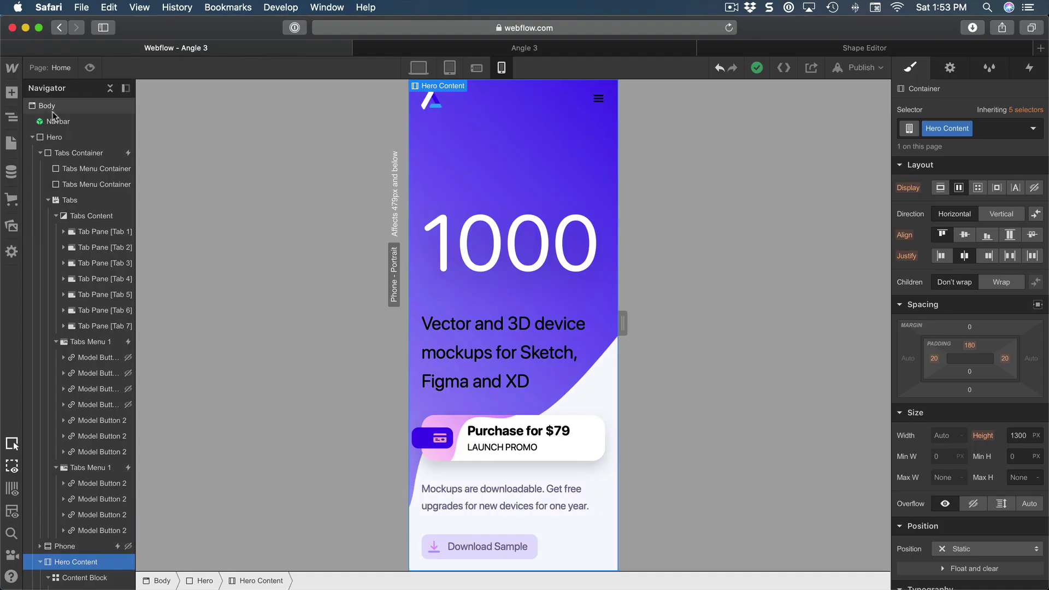
left_click(12, 171)
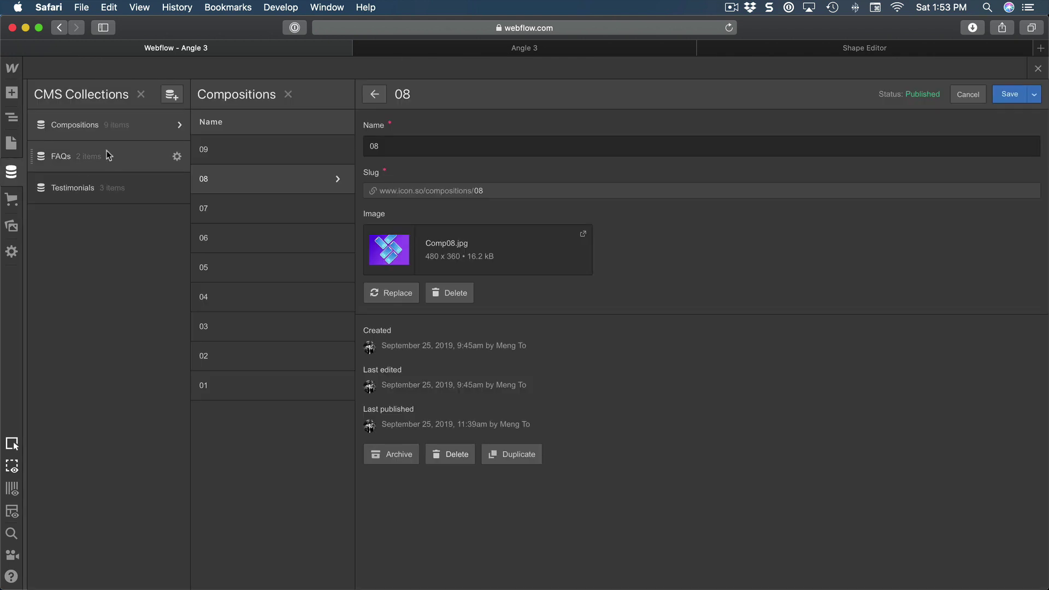
left_click(83, 156)
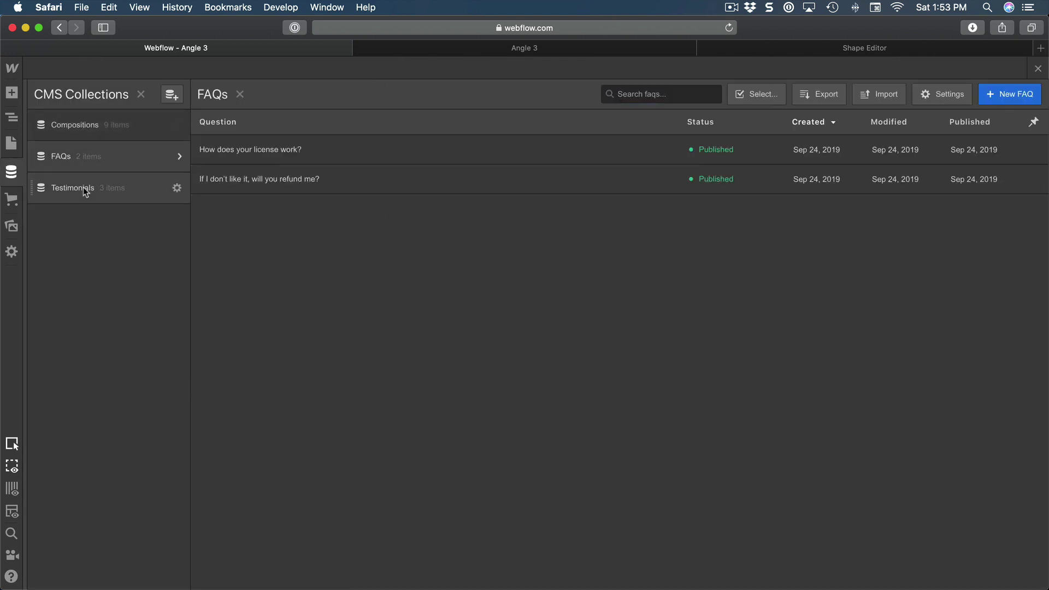
left_click(83, 187)
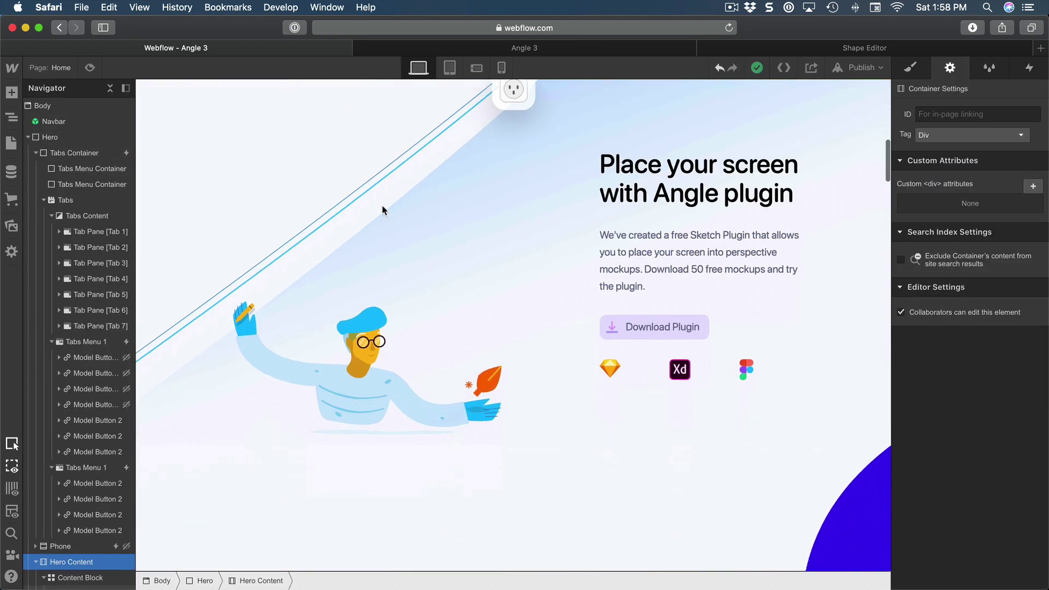
- Select Collection List 2 and its Composition item to see the background bound to the Image field
scroll(382, 209, "down", 15)
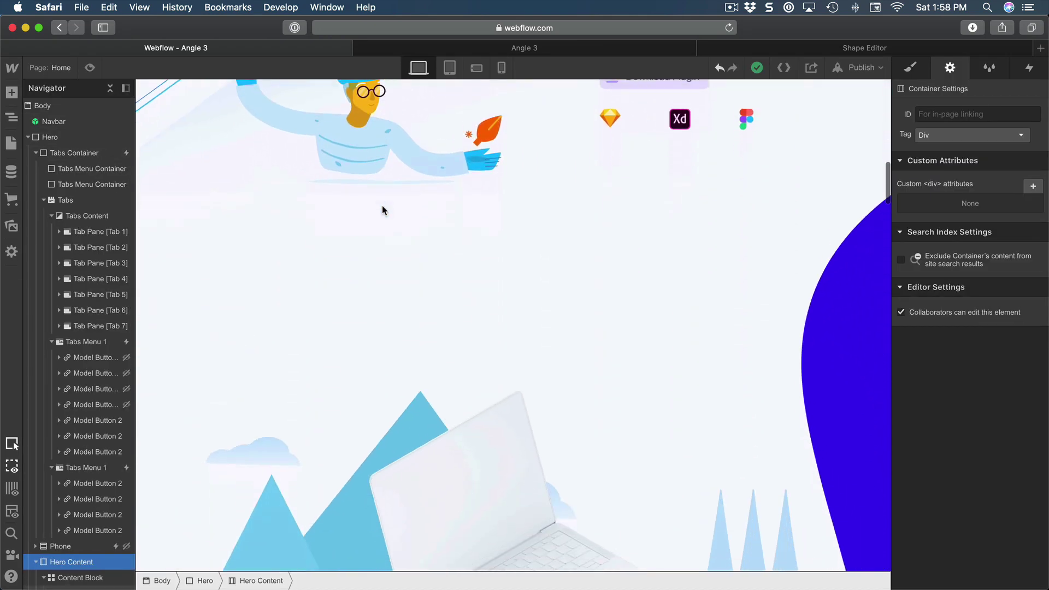
scroll(384, 210, "down", 5)
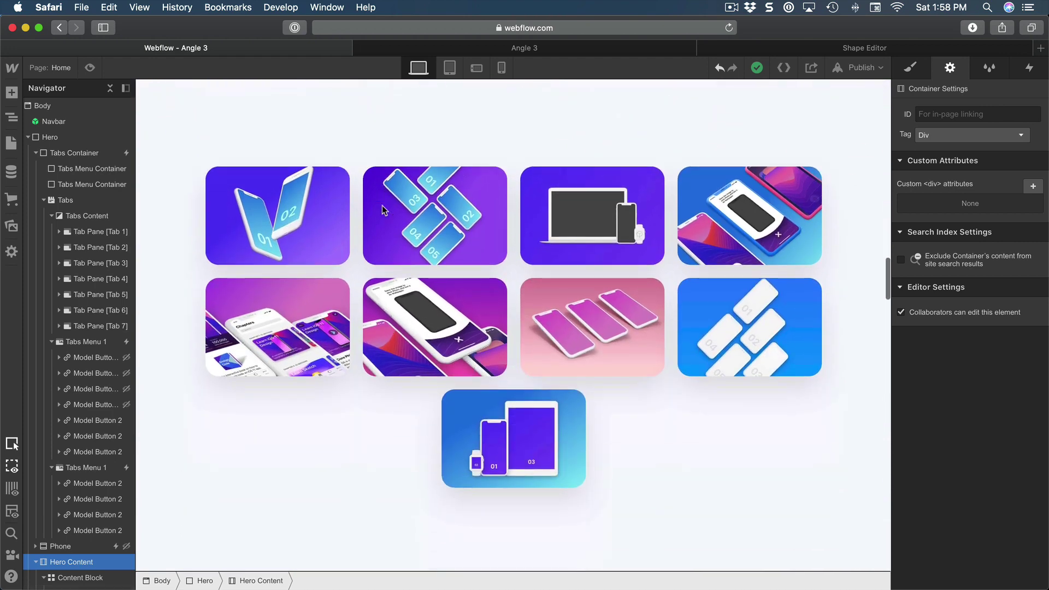
left_click(179, 182)
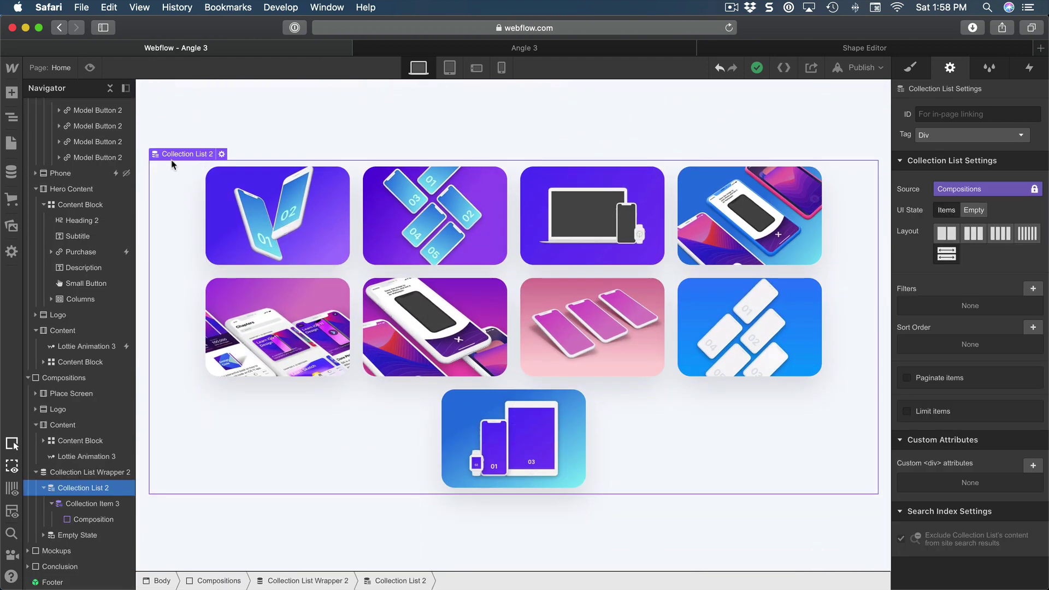
left_click(84, 520)
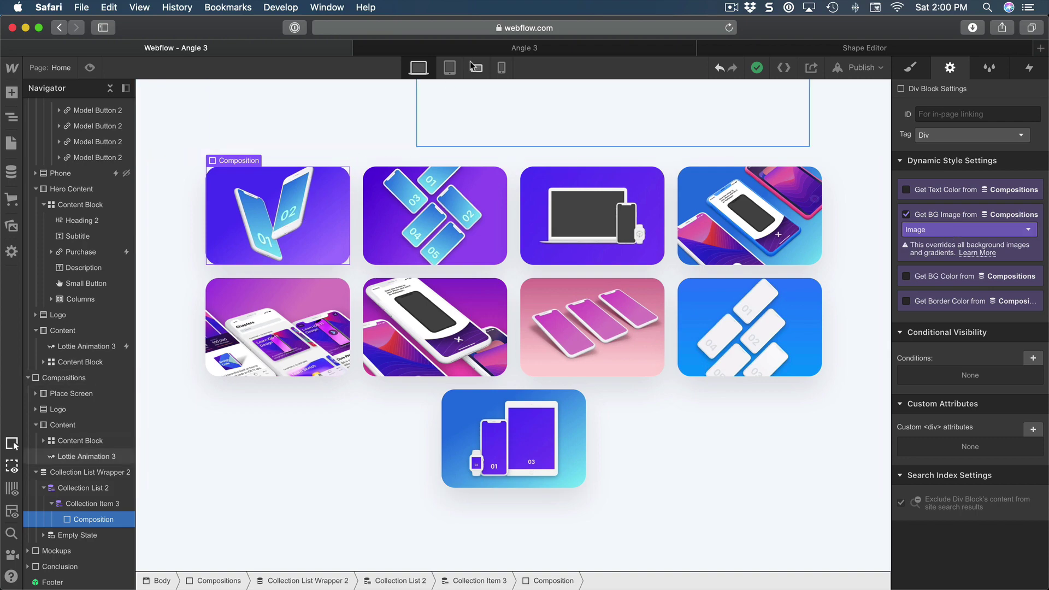
- Return to the live site and scroll to the three composition cards
left_click(497, 50)
scroll(425, 221, "down", 10)
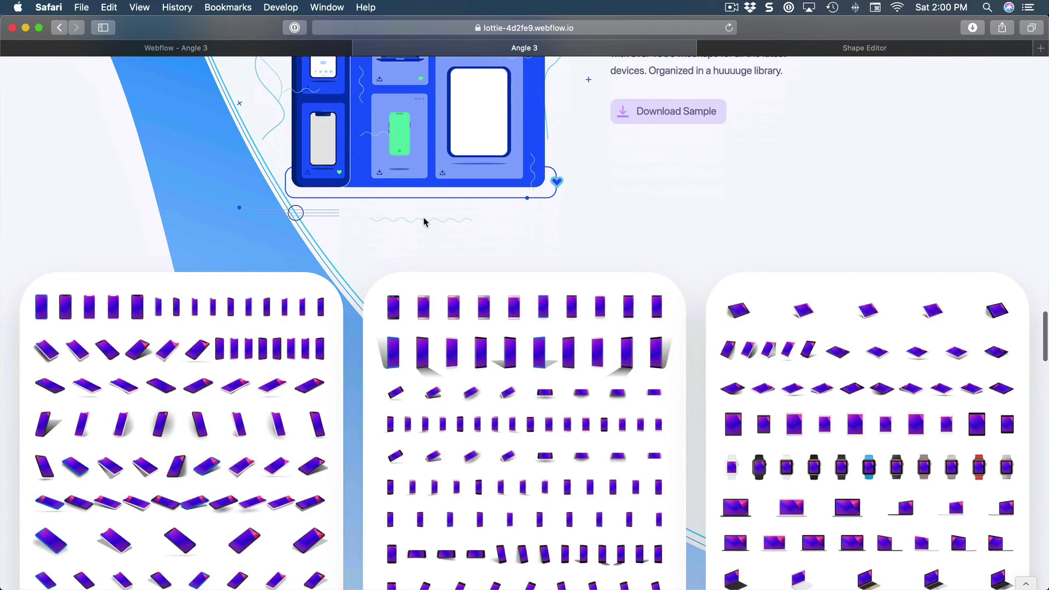
scroll(425, 222, "down", 5)
scroll(425, 221, "up", 1)
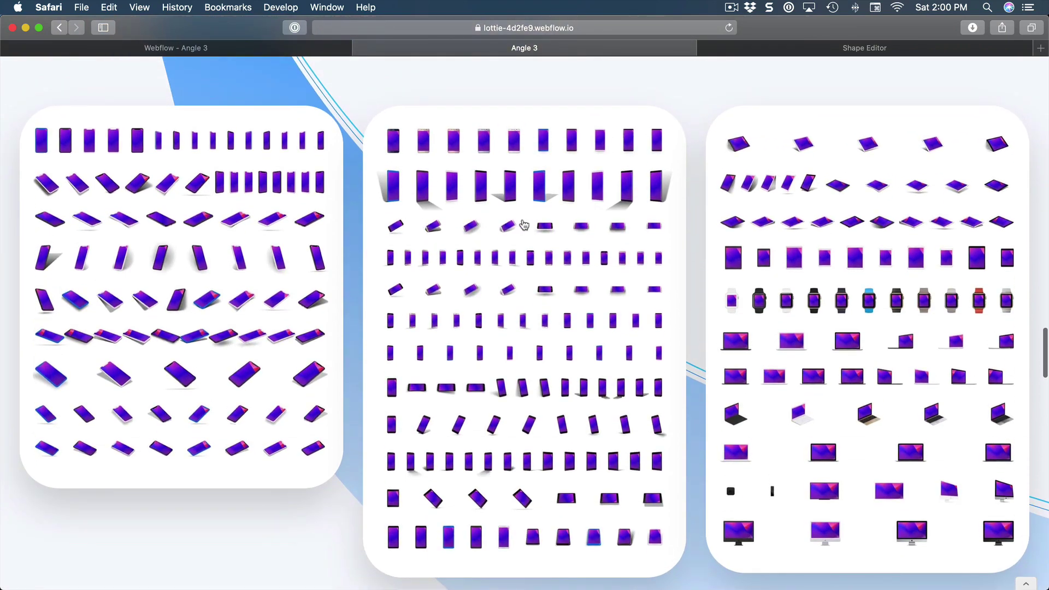
- Enlarge the middle mockup sheet, page forward and back through the sheets, then close the lightbox
left_click(506, 238)
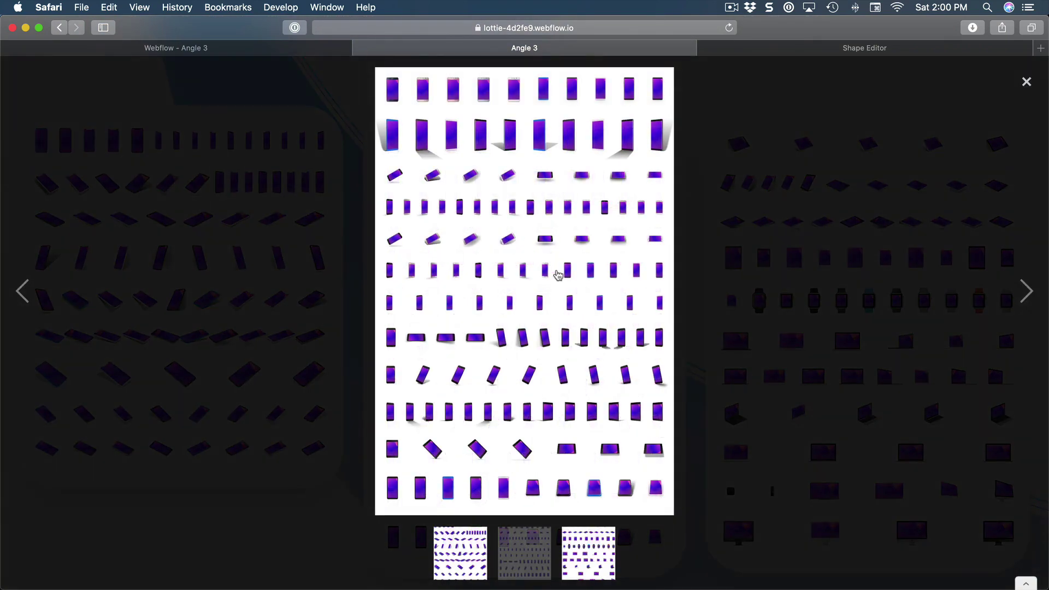
left_click(594, 553)
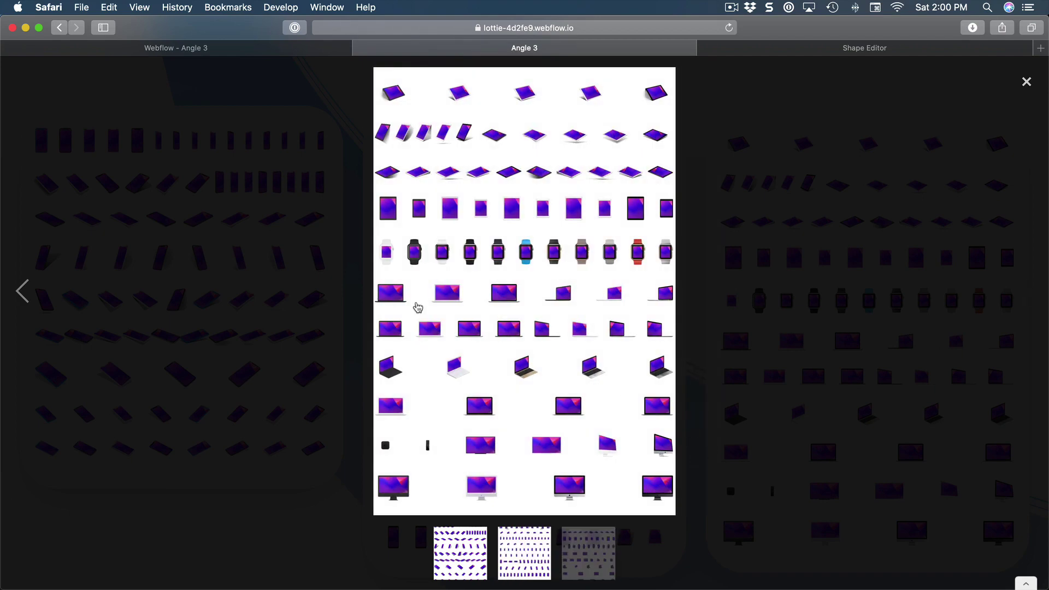
left_click(21, 294)
left_click(23, 299)
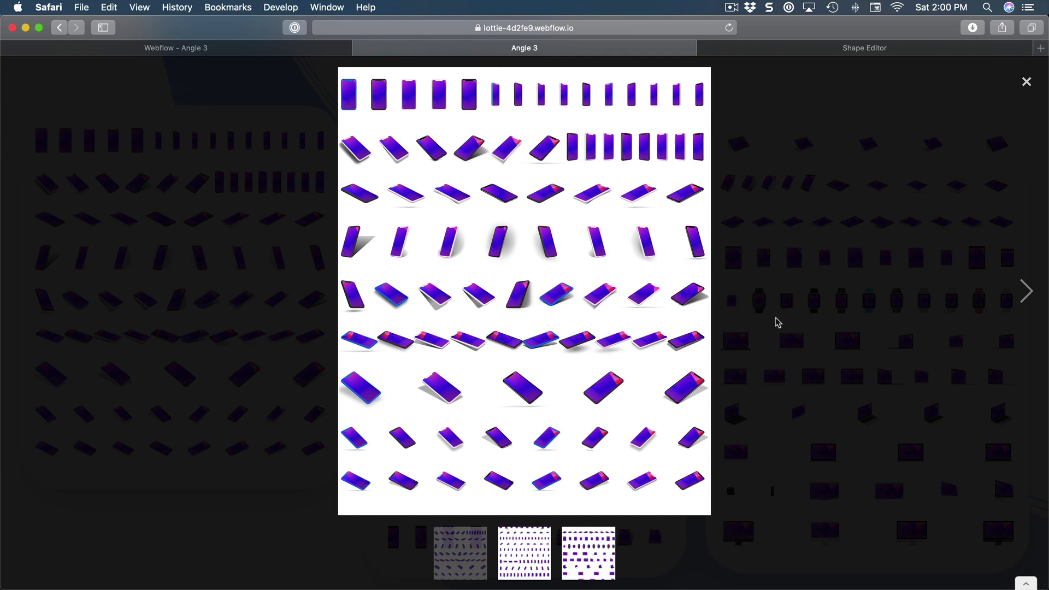
left_click(1025, 82)
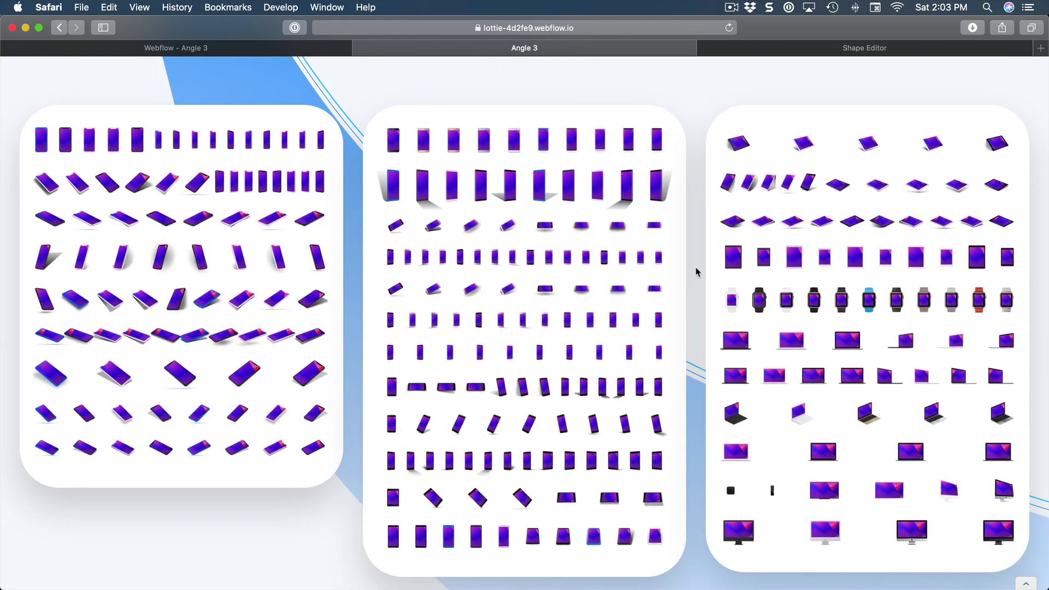
- Scroll past the tweet cards, testimonials and FAQ to the Purchase for $79 call-to-action and footer
scroll(693, 277, "down", 15)
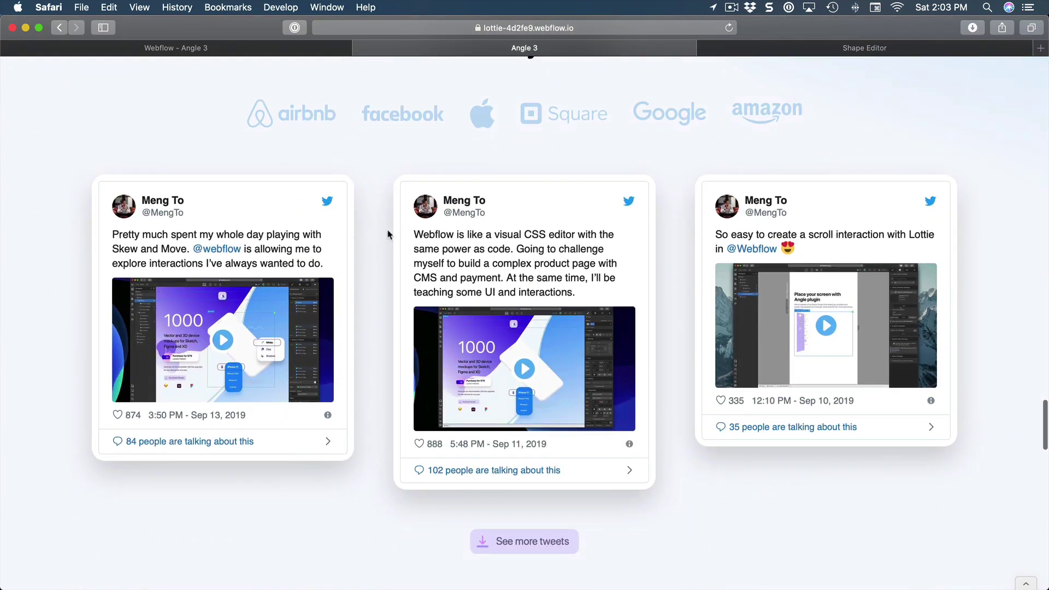
scroll(373, 240, "down", 5)
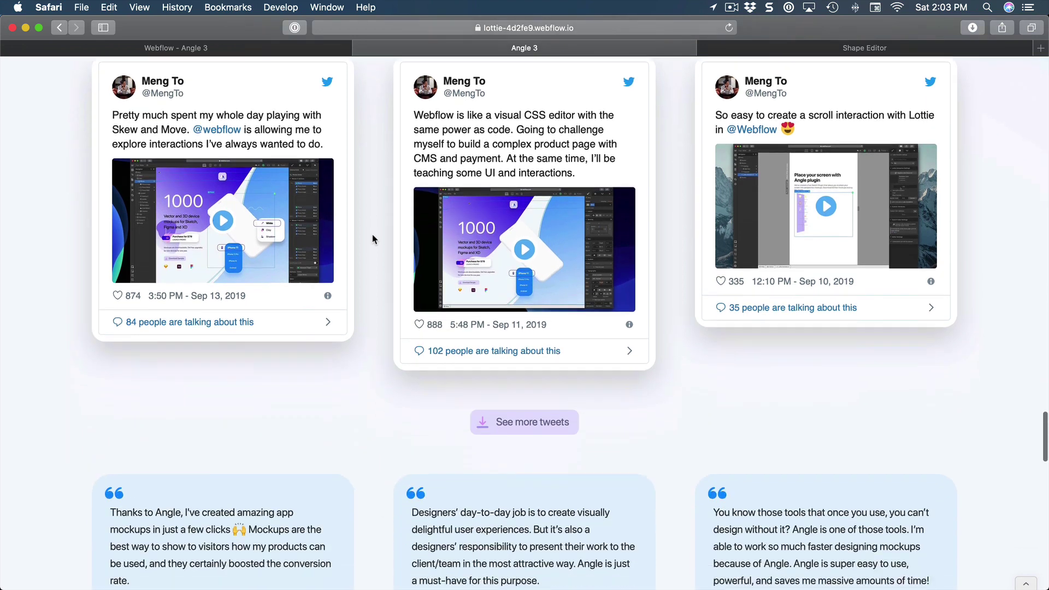
scroll(372, 239, "down", 4)
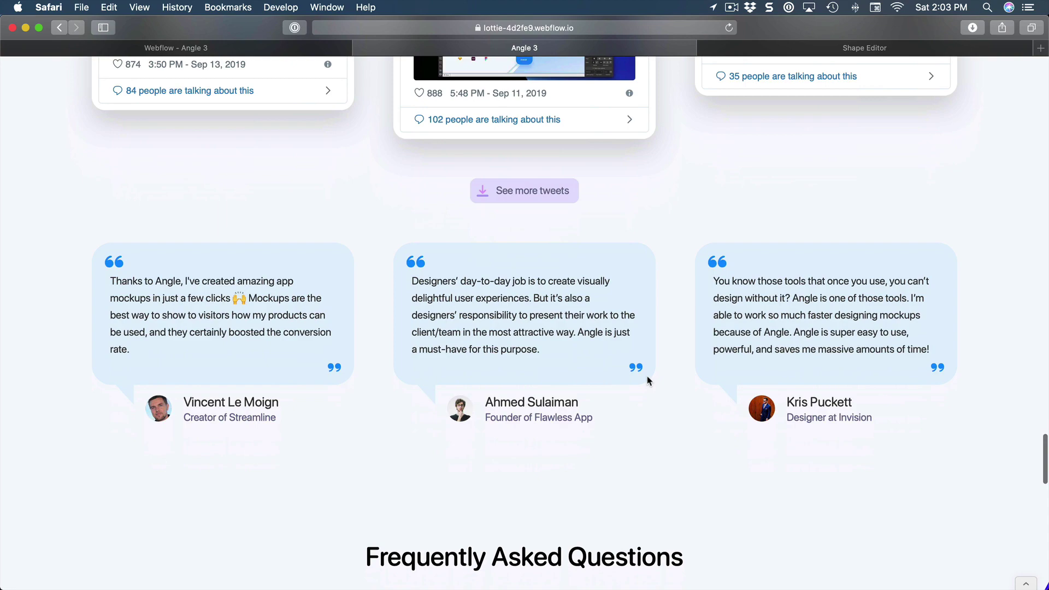
scroll(650, 382, "down", 7)
scroll(664, 377, "up", 5)
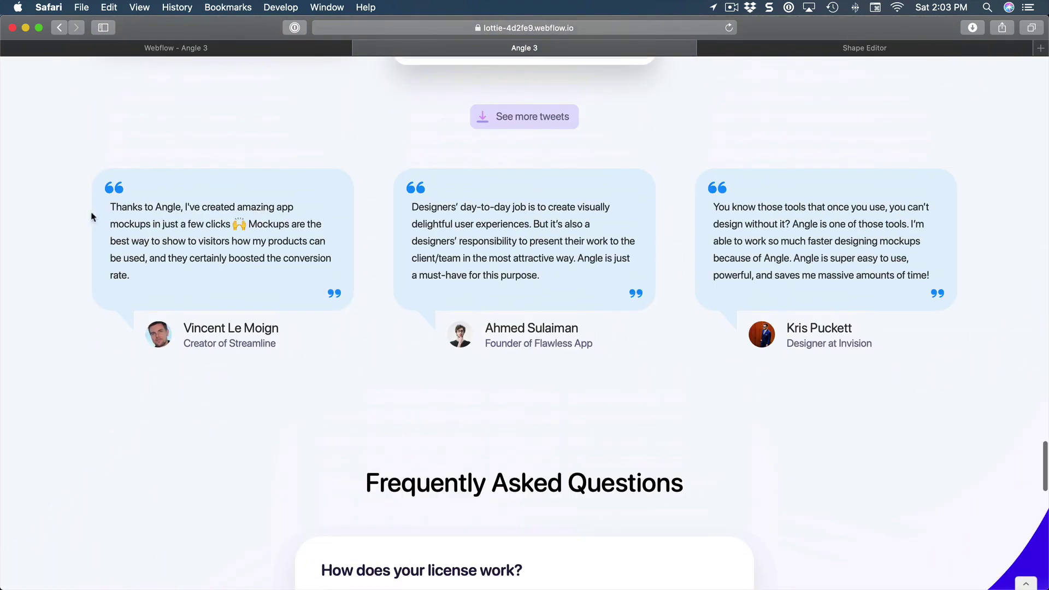
scroll(552, 322, "down", 8)
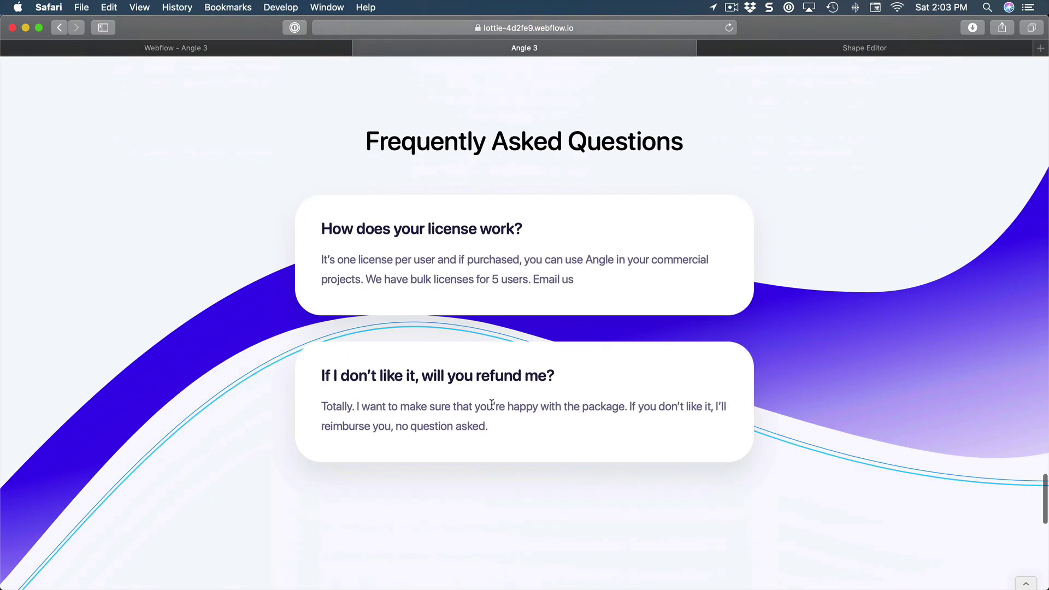
scroll(541, 397, "down", 15)
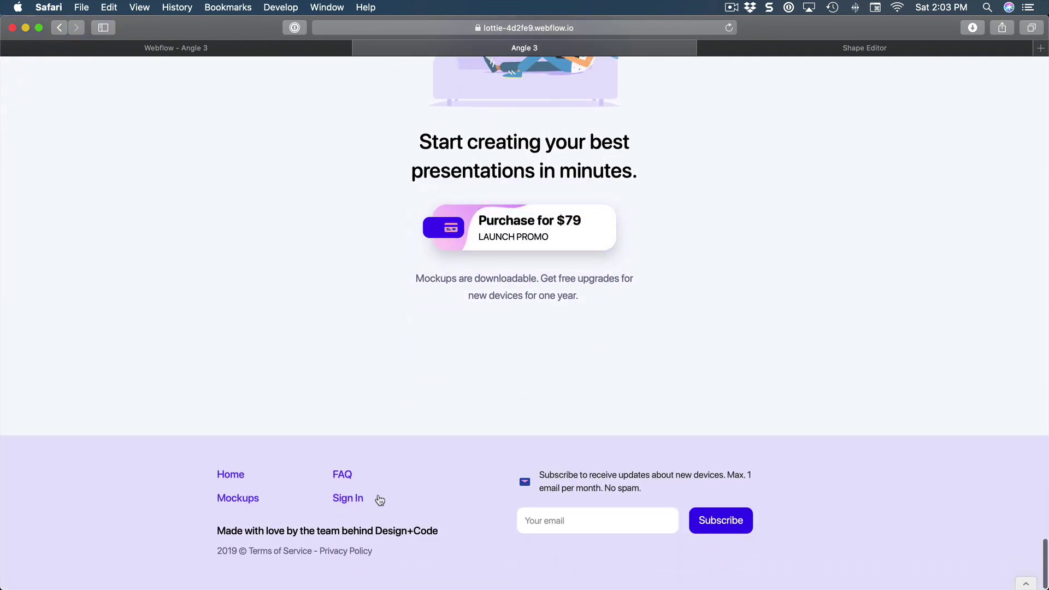
- Open the Mockups page from the footer, scroll to its bottom and back up to the hero
left_click(247, 502)
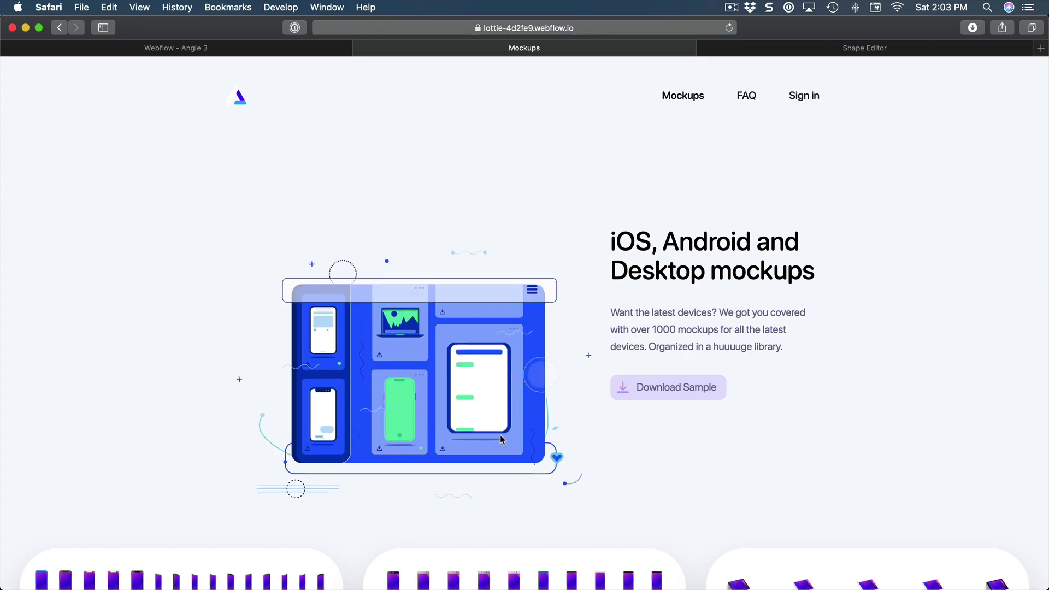
scroll(604, 289, "down", 15)
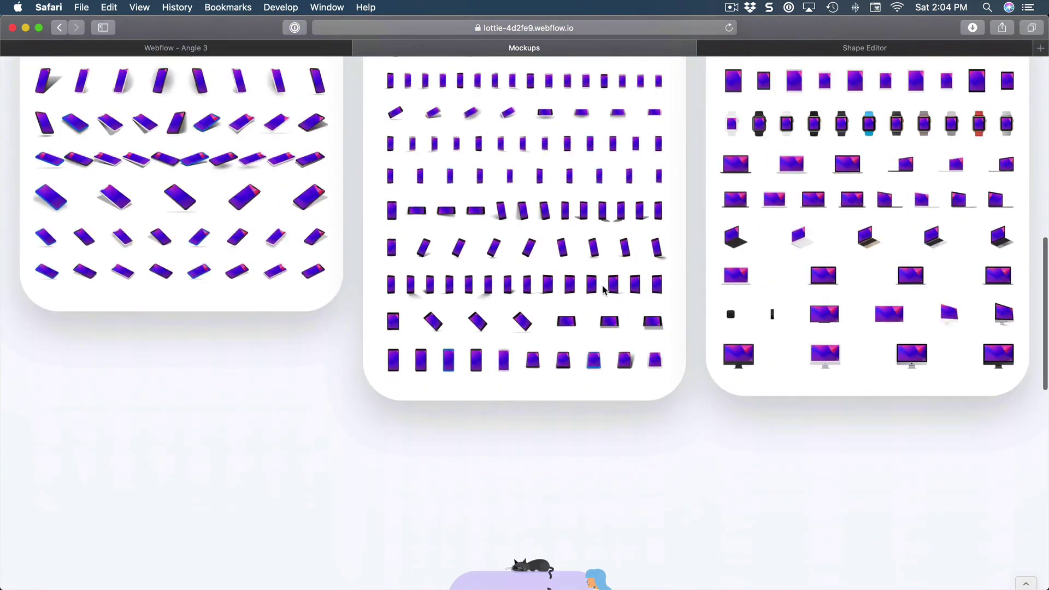
scroll(603, 290, "down", 10)
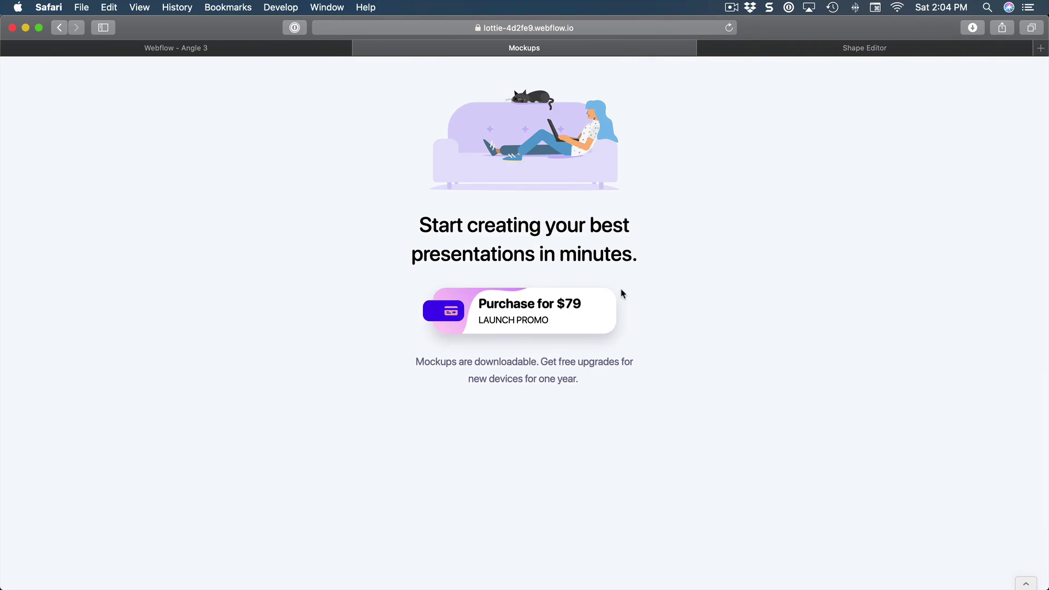
scroll(685, 295, "down", 4)
scroll(685, 296, "down", 1)
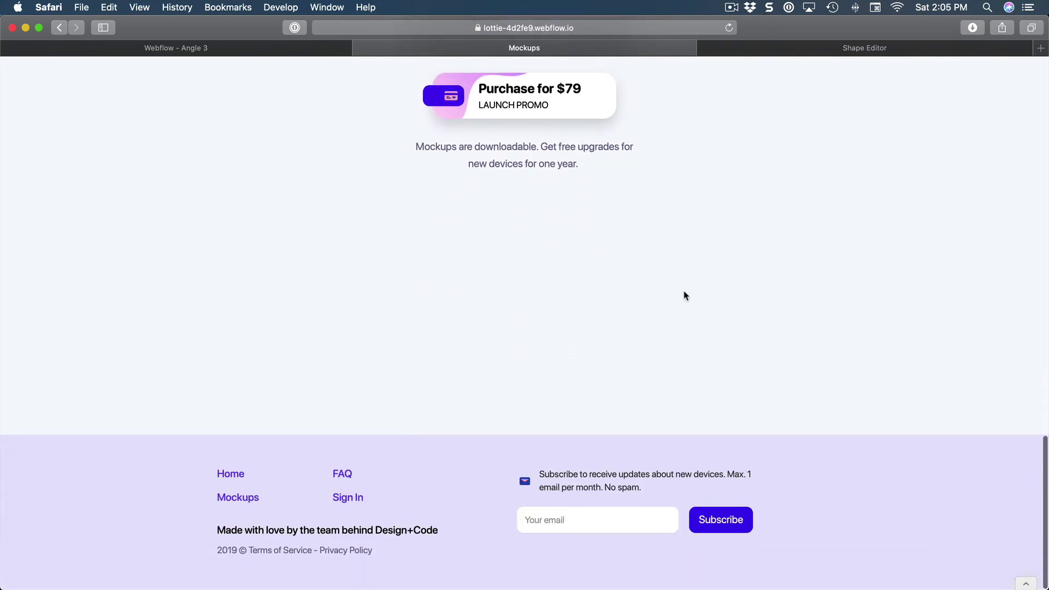
scroll(685, 295, "up", 20)
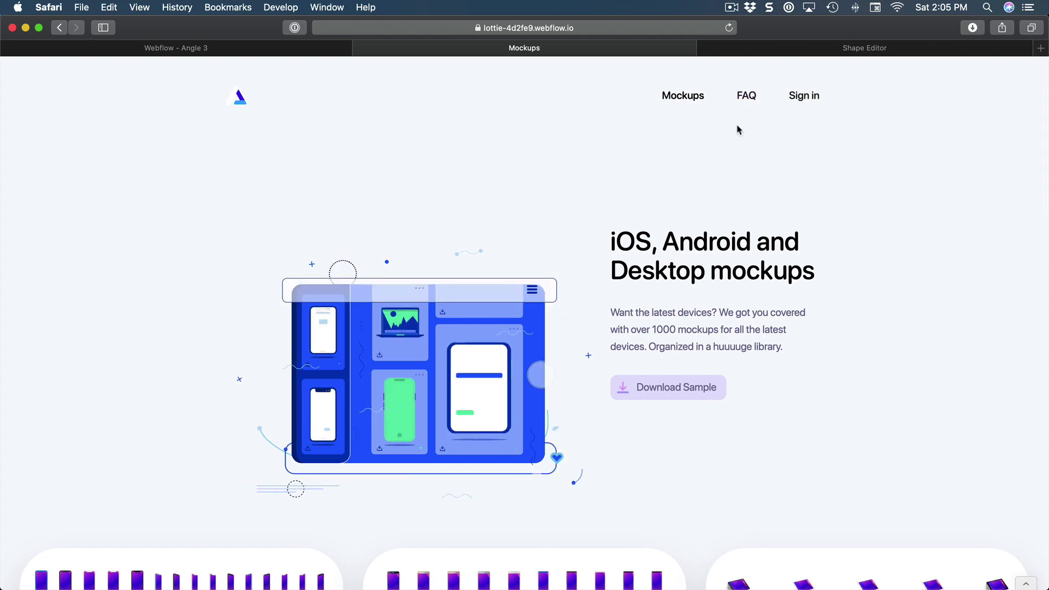
- Browse the FAQ page, then open the Login page with its Email and Password fields
left_click(747, 102)
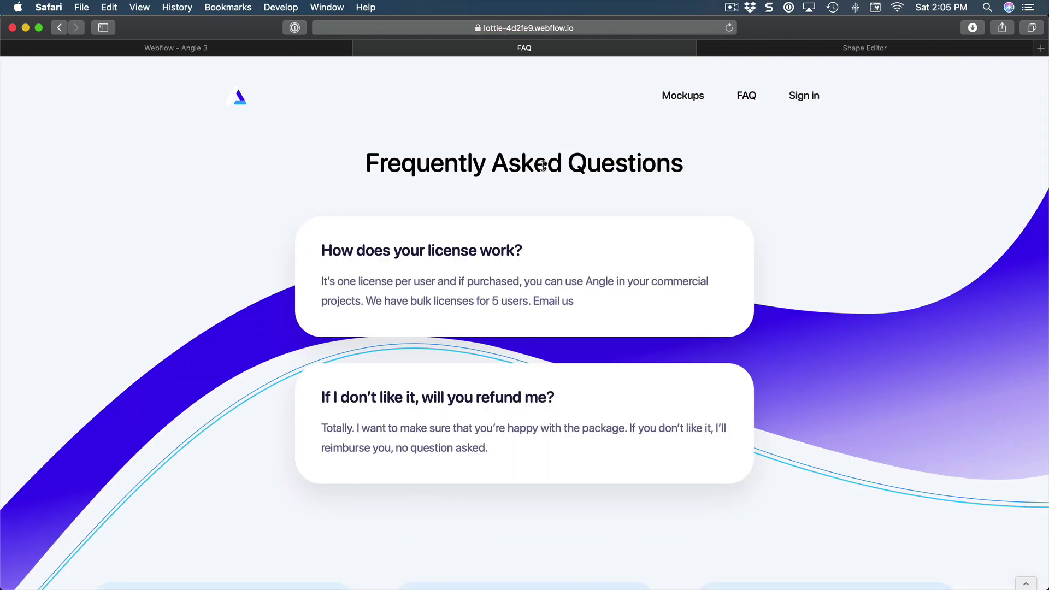
scroll(468, 192, "down", 15)
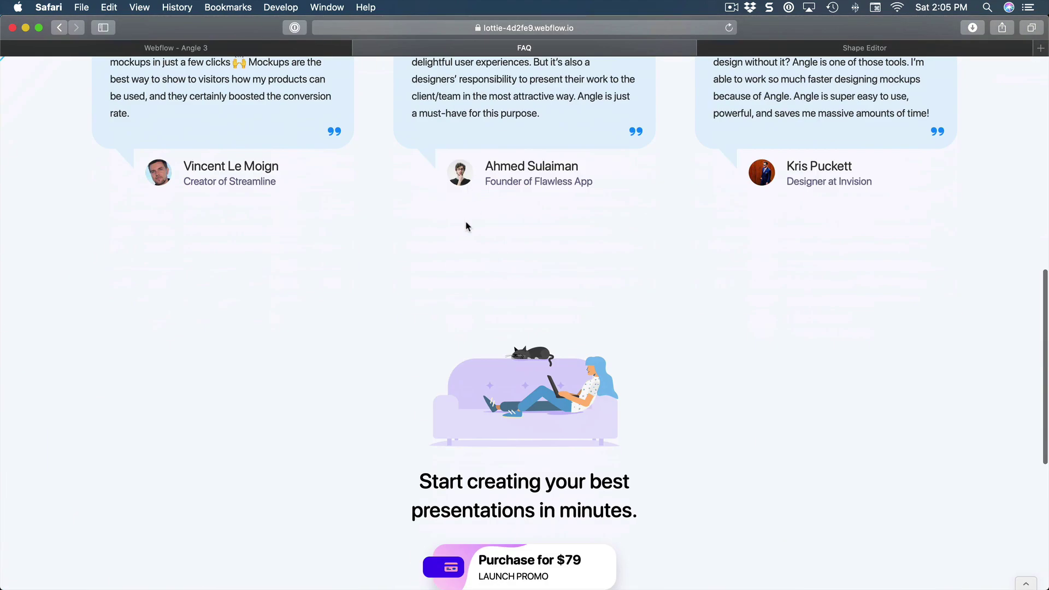
scroll(630, 484, "up", 5)
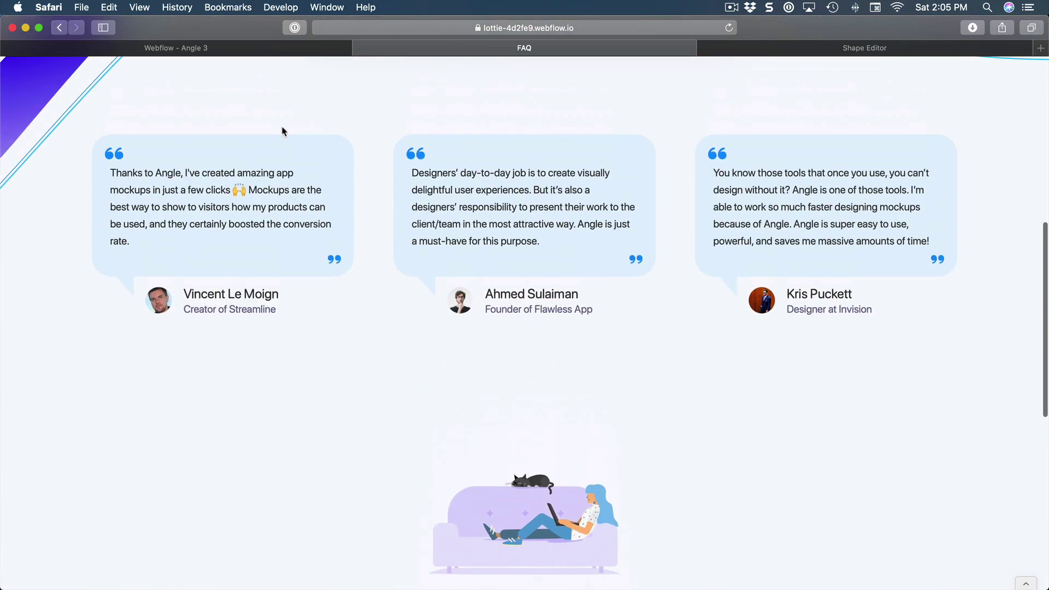
scroll(667, 273, "down", 8)
scroll(655, 262, "up", 1)
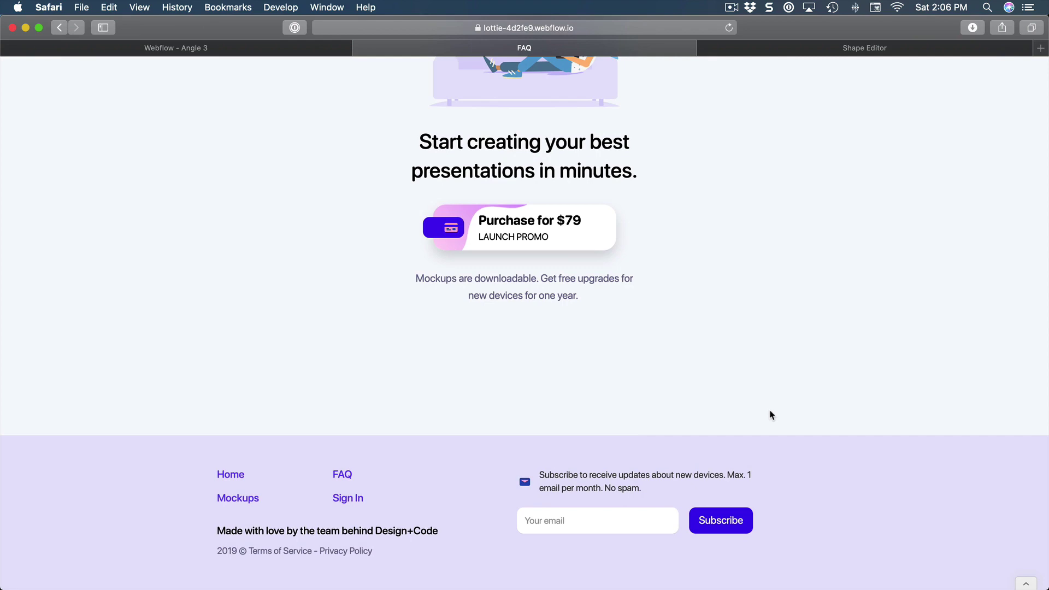
scroll(770, 414, "up", 20)
left_click(804, 98)
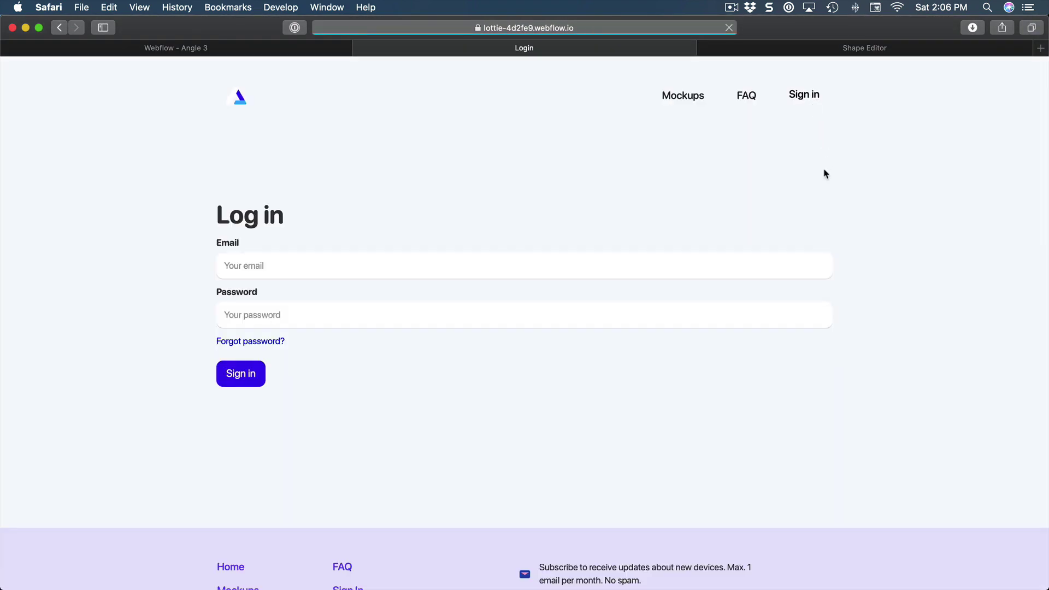
scroll(416, 212, "down", 3)
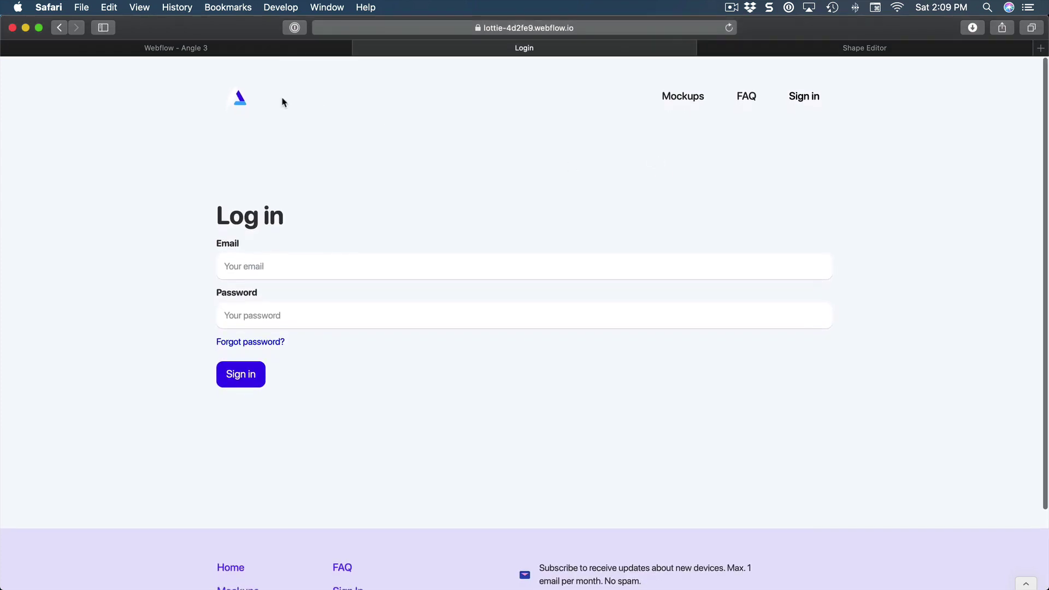
- Go back to the Angle 3 home page and start the $79 purchase to reach checkout
left_click(281, 101)
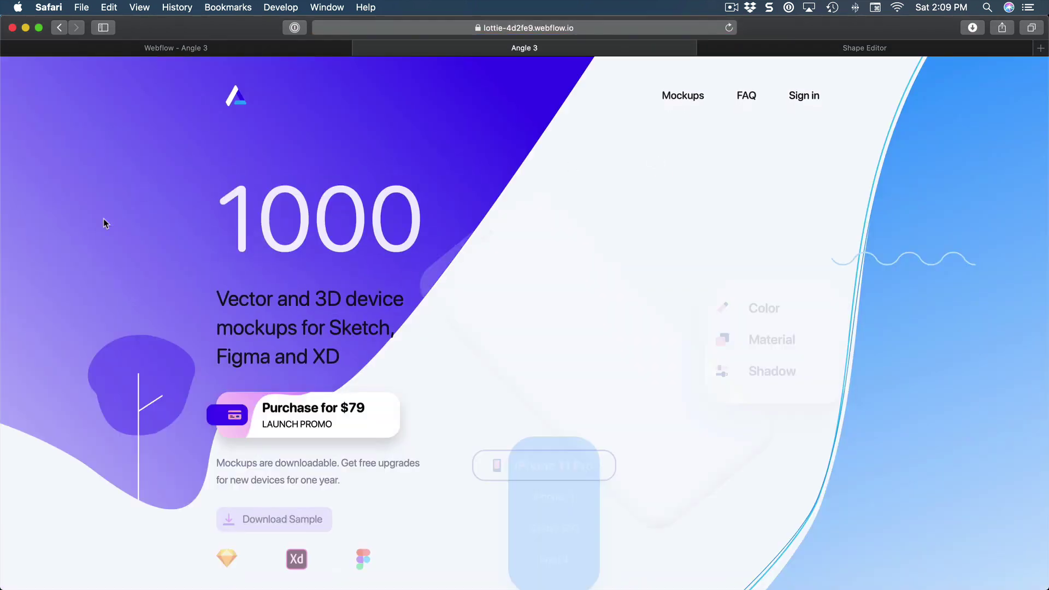
scroll(104, 223, "down", 5)
scroll(105, 223, "up", 2)
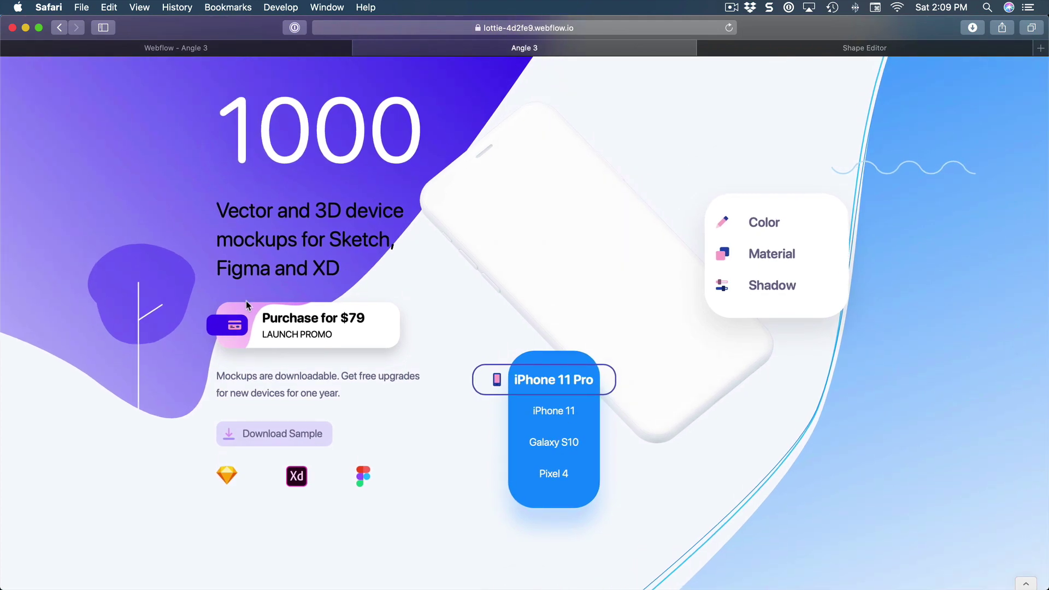
left_click(321, 332)
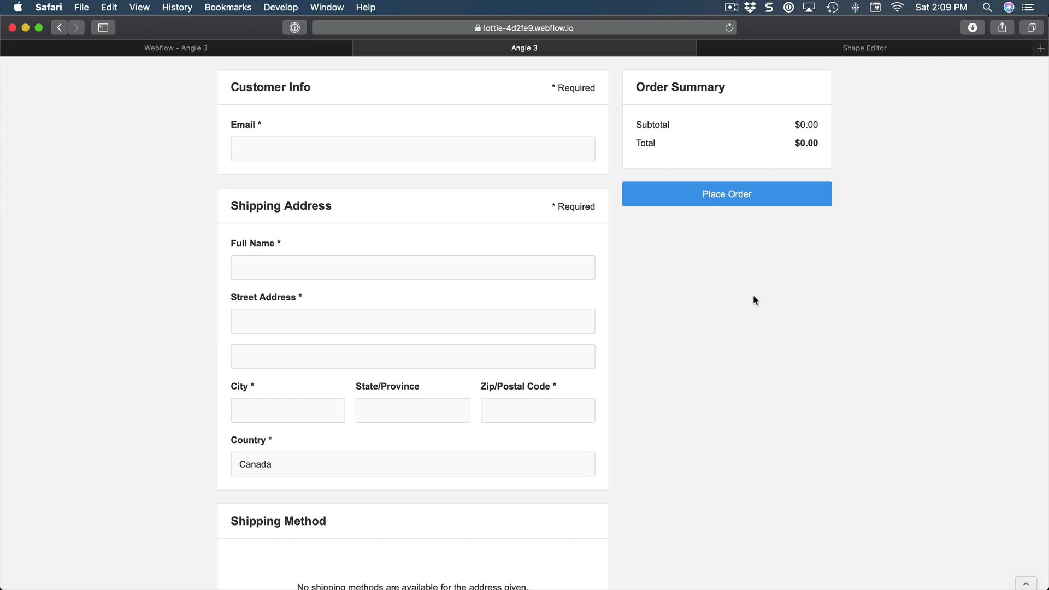
- Check the Webflow store's setup guide and the $79 Angle 3 Mockups product, then list the site pages
left_click(201, 48)
left_click(12, 201)
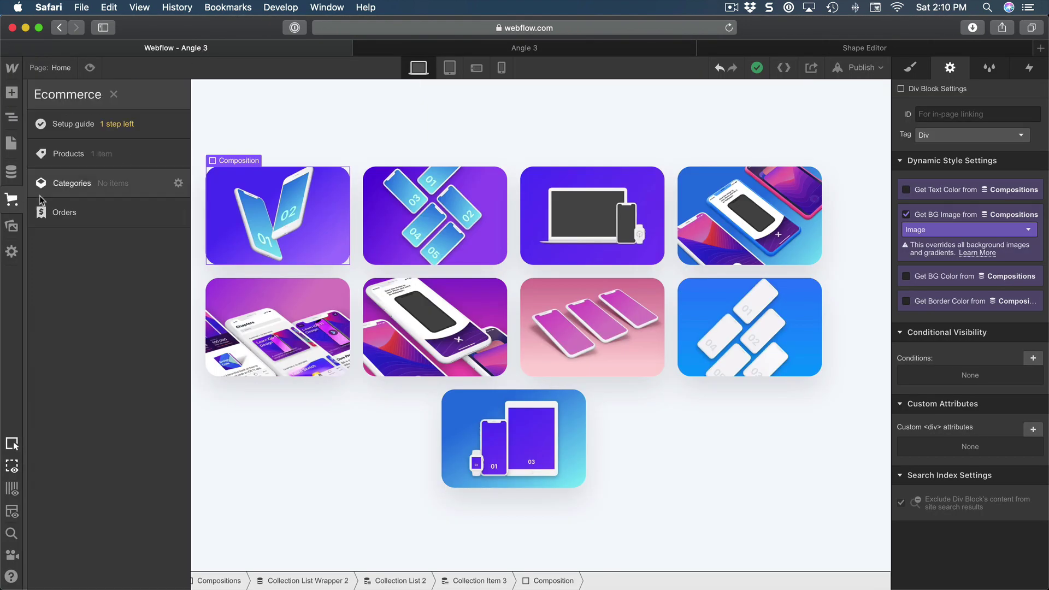
left_click(103, 124)
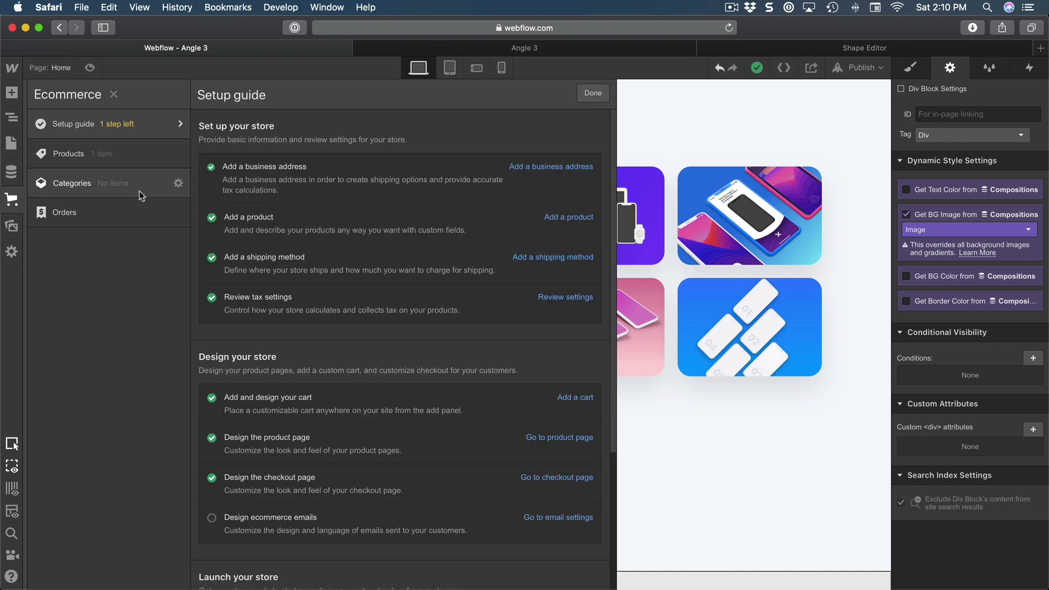
left_click(113, 156)
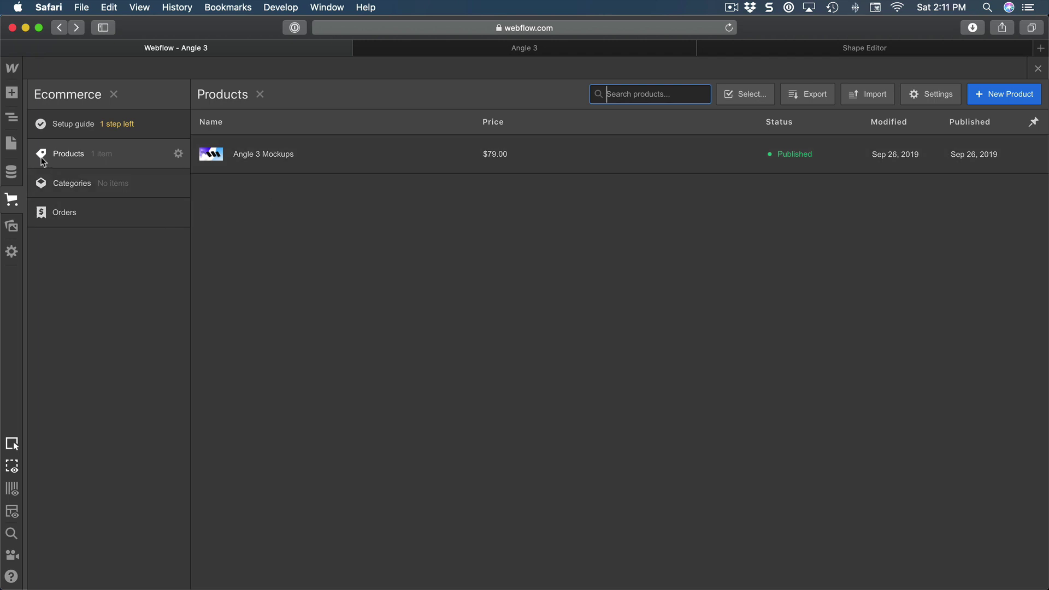
left_click(12, 147)
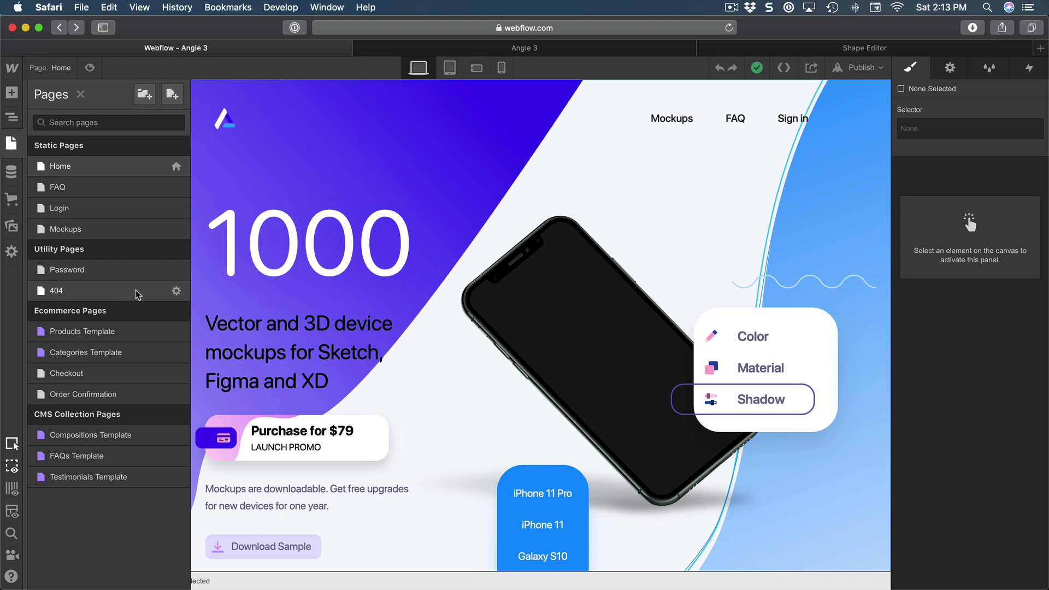
- Preview the page at phone landscape size, opening and closing the mobile navigation menu
left_click(476, 68)
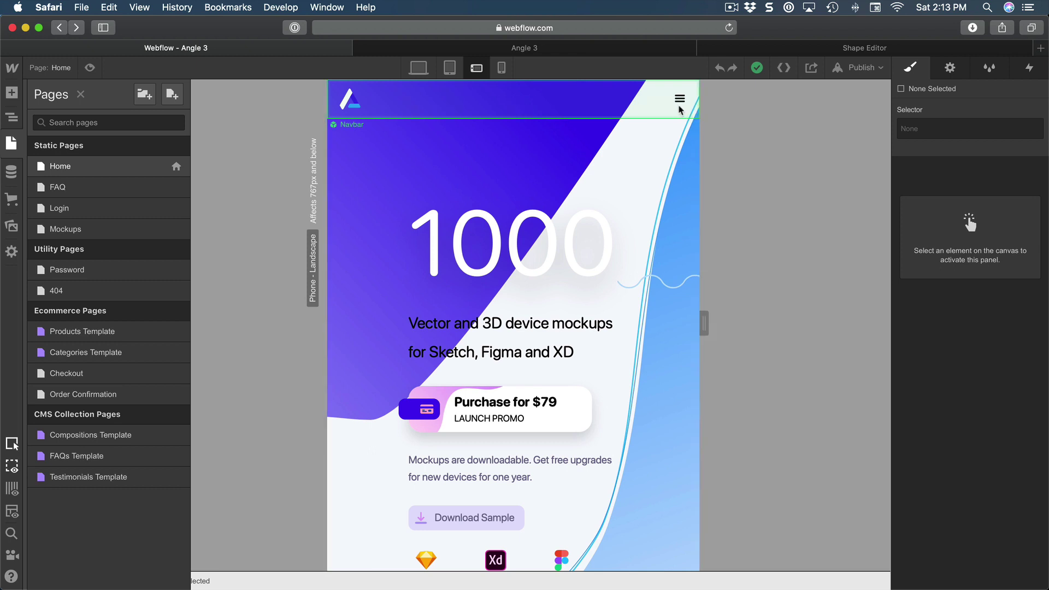
left_click(90, 67)
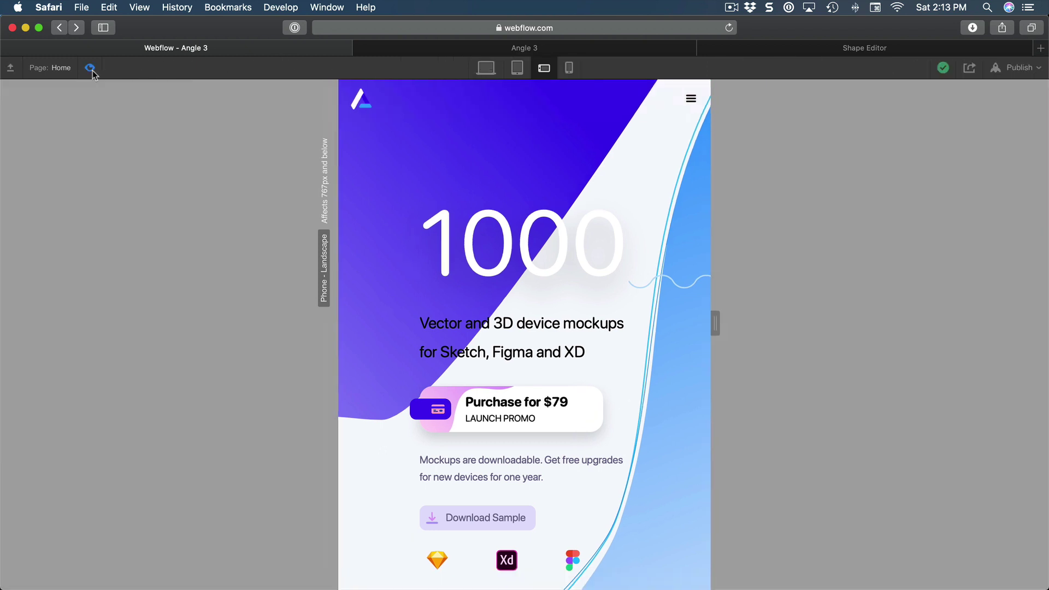
left_click(689, 100)
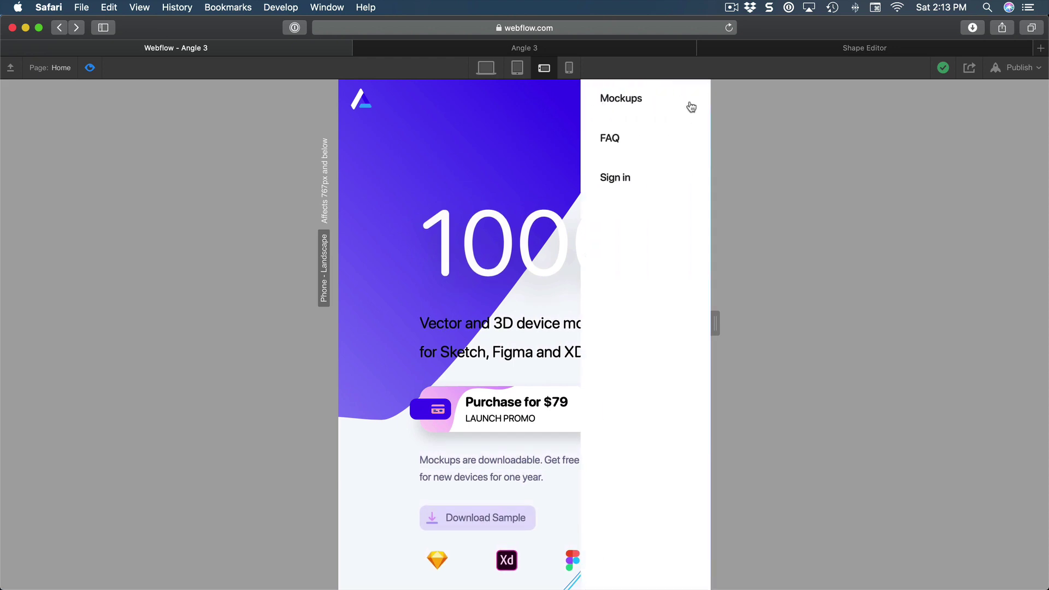
scroll(503, 205, "down", 3)
scroll(491, 206, "up", 3)
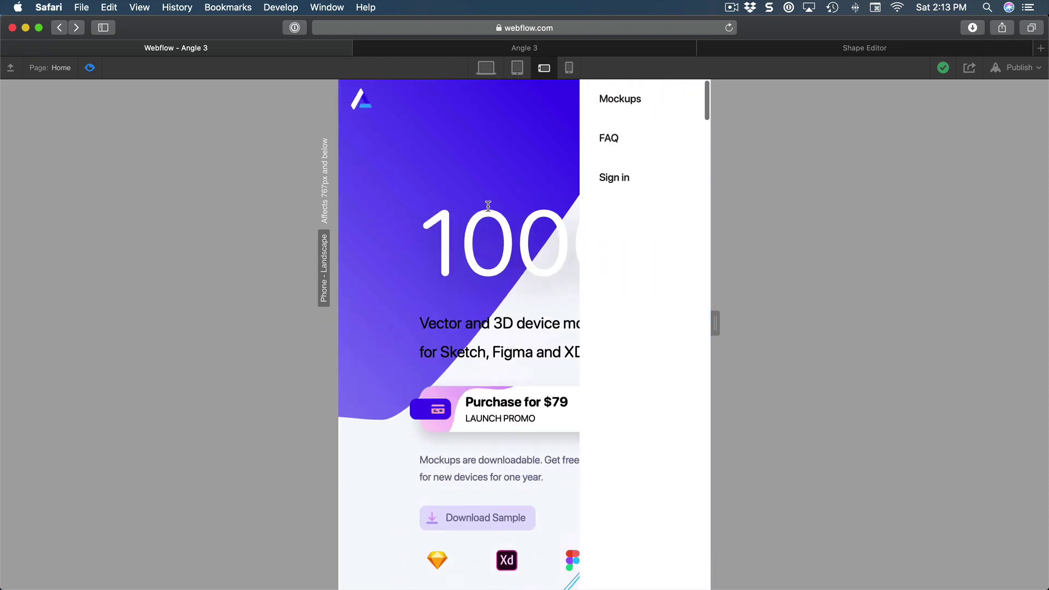
scroll(522, 213, "down", 2)
left_click(464, 167)
scroll(484, 181, "down", 10)
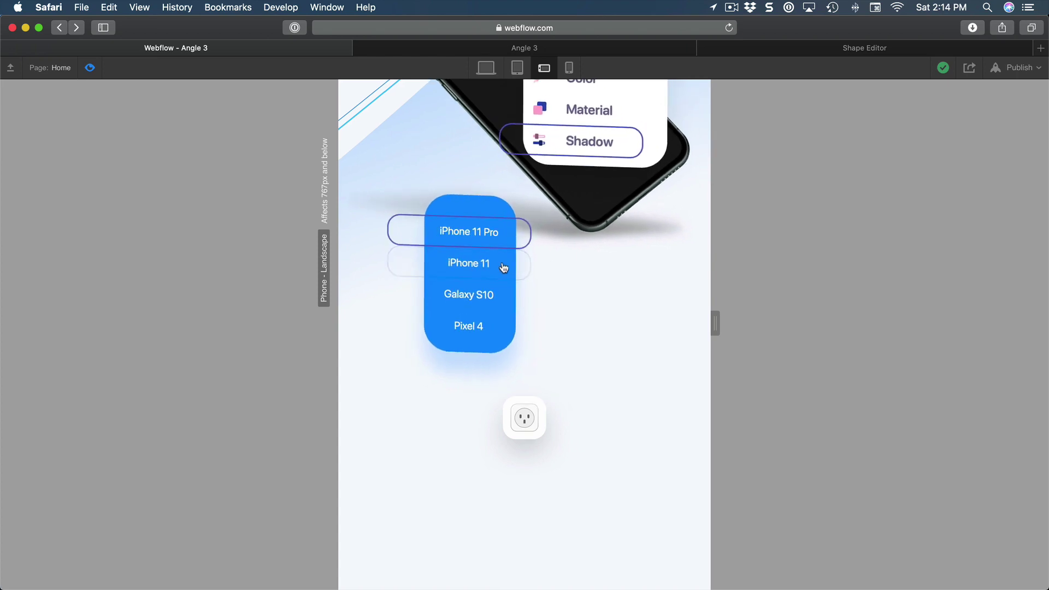
- Scroll through the page at tablet portrait size, then return the preview to desktop
left_click(517, 67)
scroll(570, 283, "down", 5)
scroll(569, 283, "down", 15)
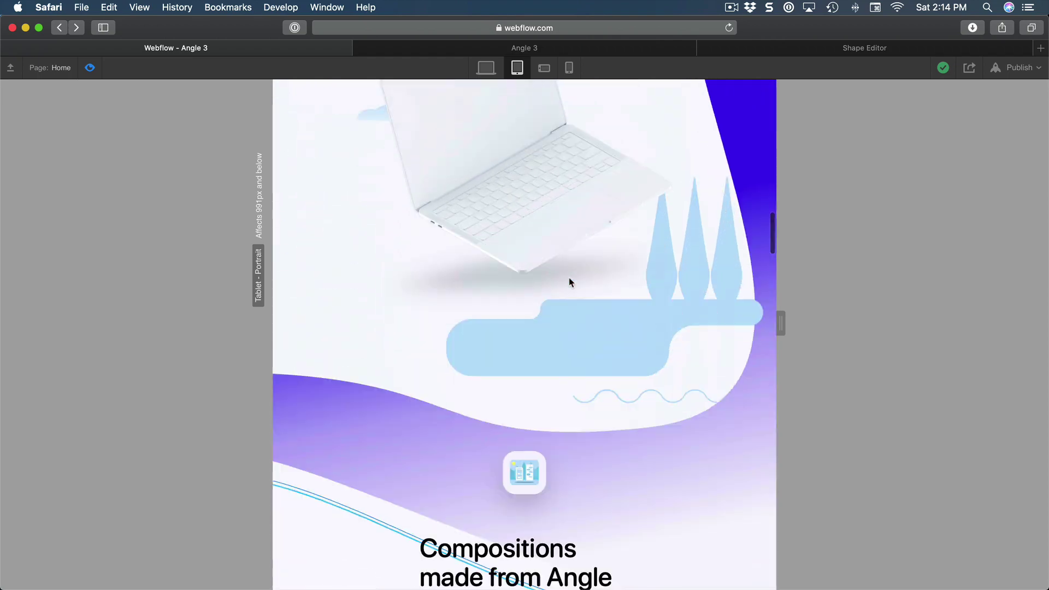
scroll(570, 282, "down", 20)
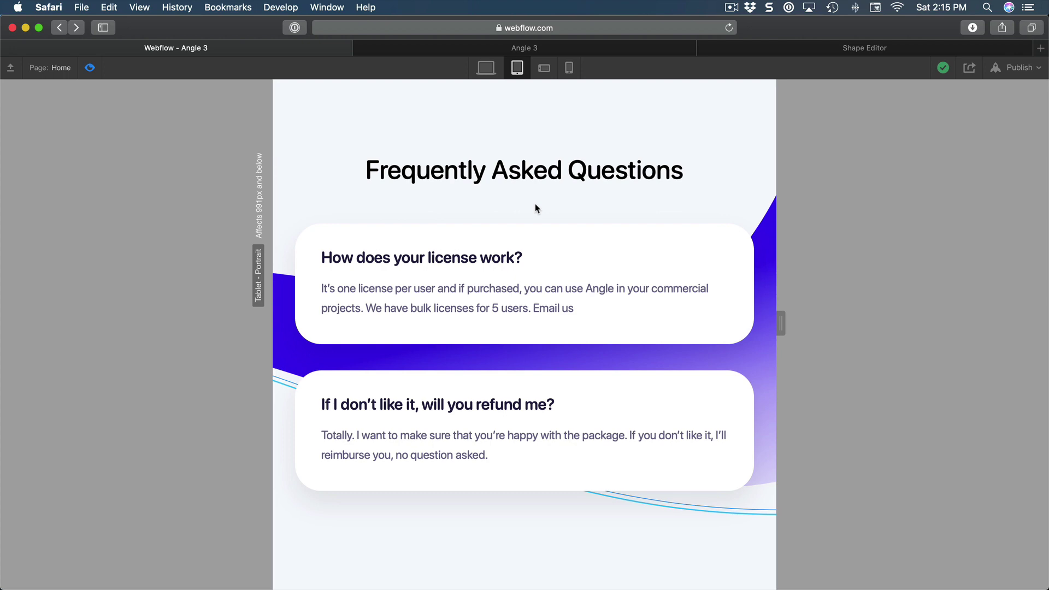
left_click(485, 67)
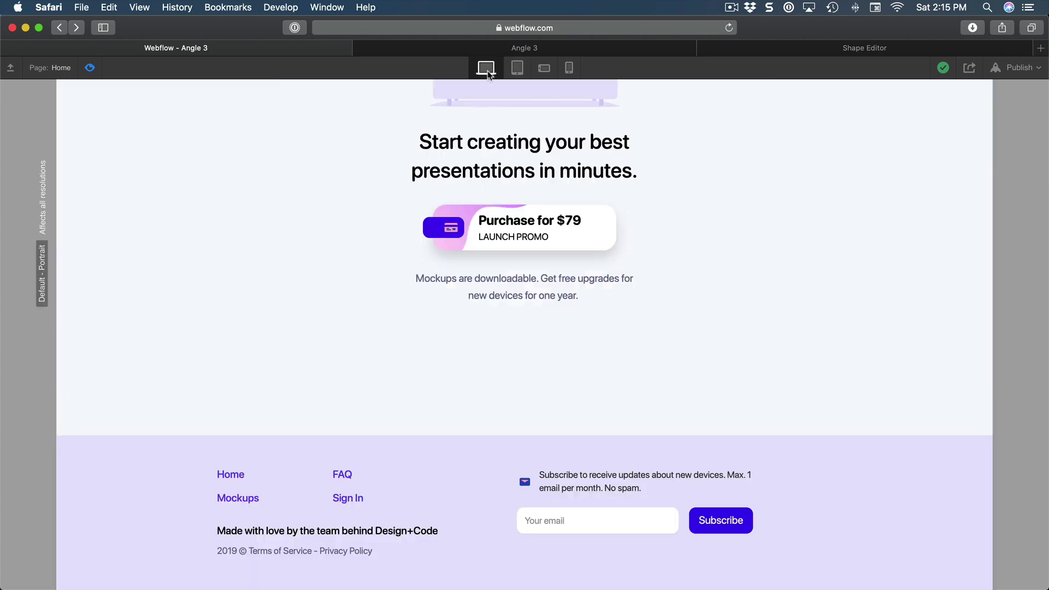
- Exit preview and select the Compositions section on the Home page
left_click(89, 69)
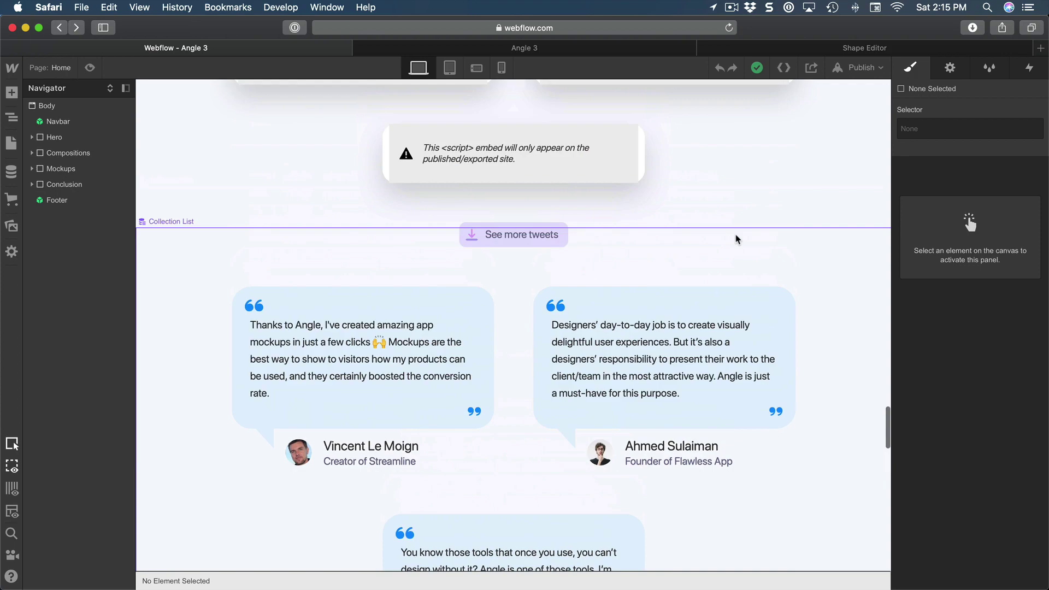
scroll(735, 239, "up", 20)
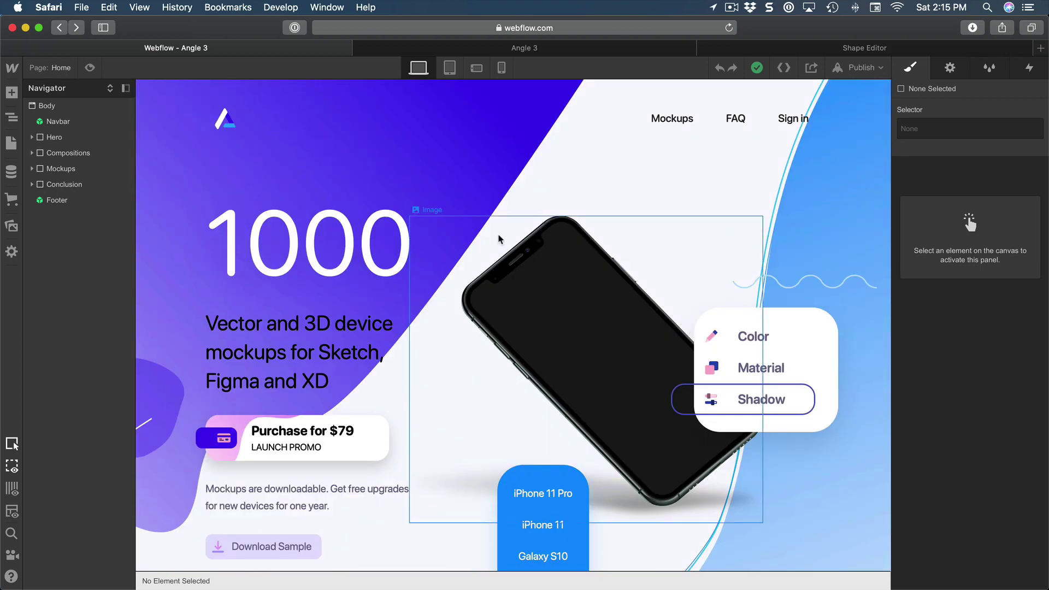
left_click(194, 176)
left_click(69, 153)
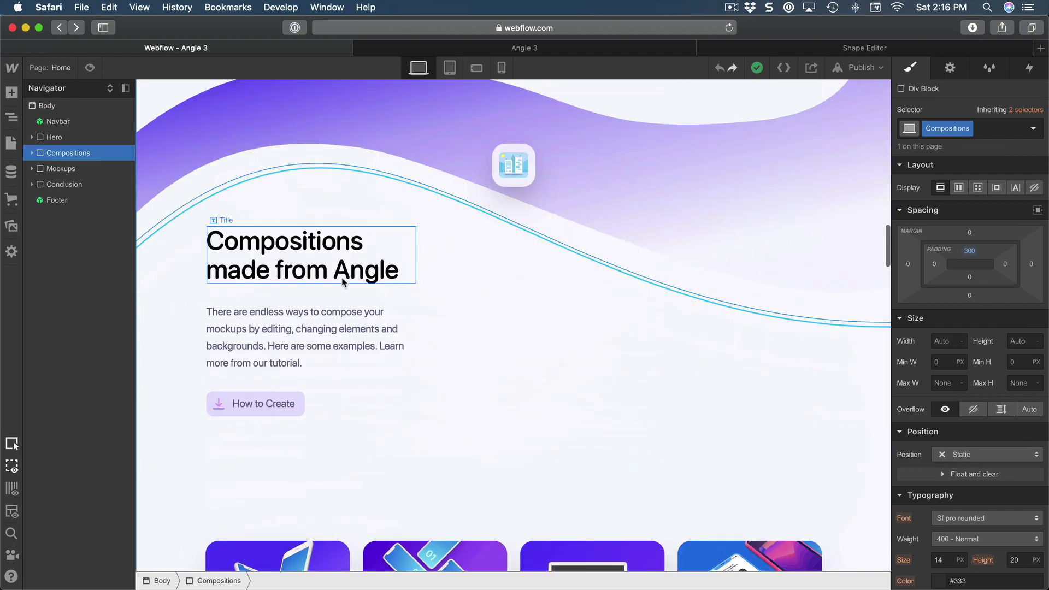
scroll(343, 281, "down", 6)
- Set Collection List 2's Display to Grid so the images form two columns
left_click(182, 228)
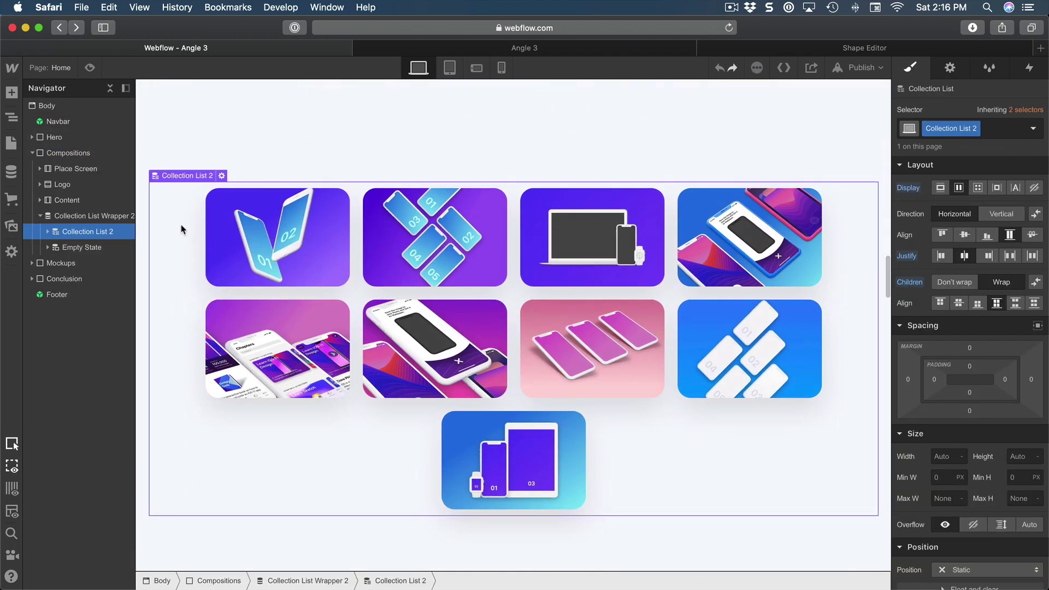
left_click(977, 188)
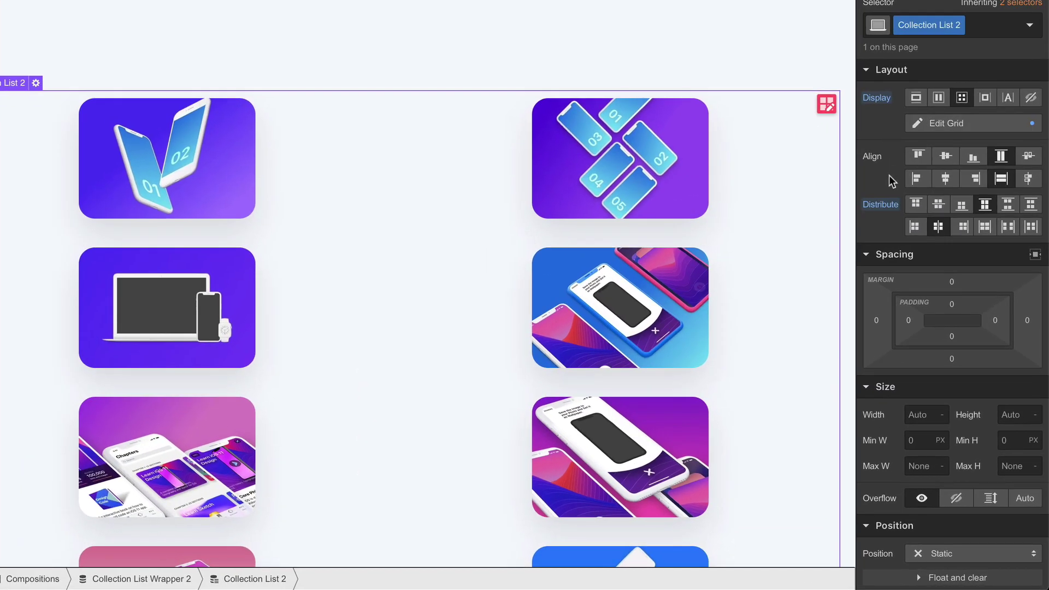
scroll(887, 166, "down", 3)
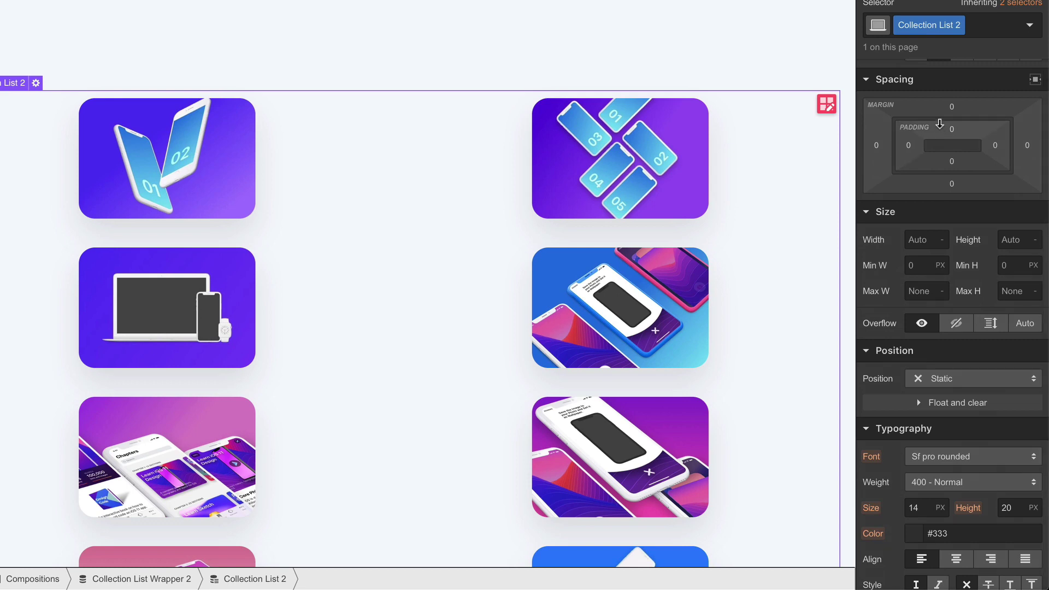
scroll(907, 170, "down", 5)
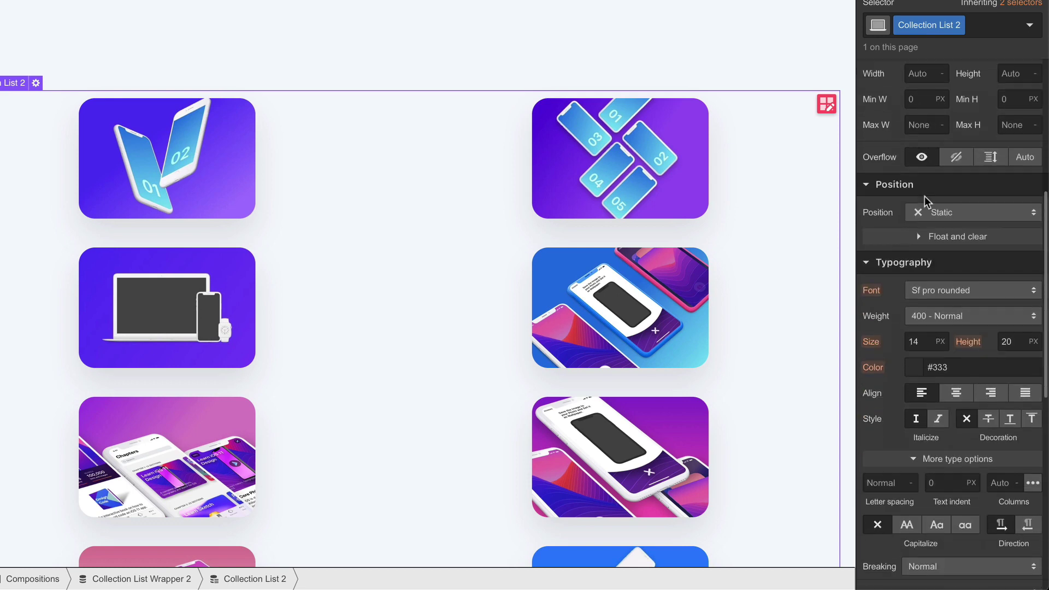
scroll(915, 201, "down", 8)
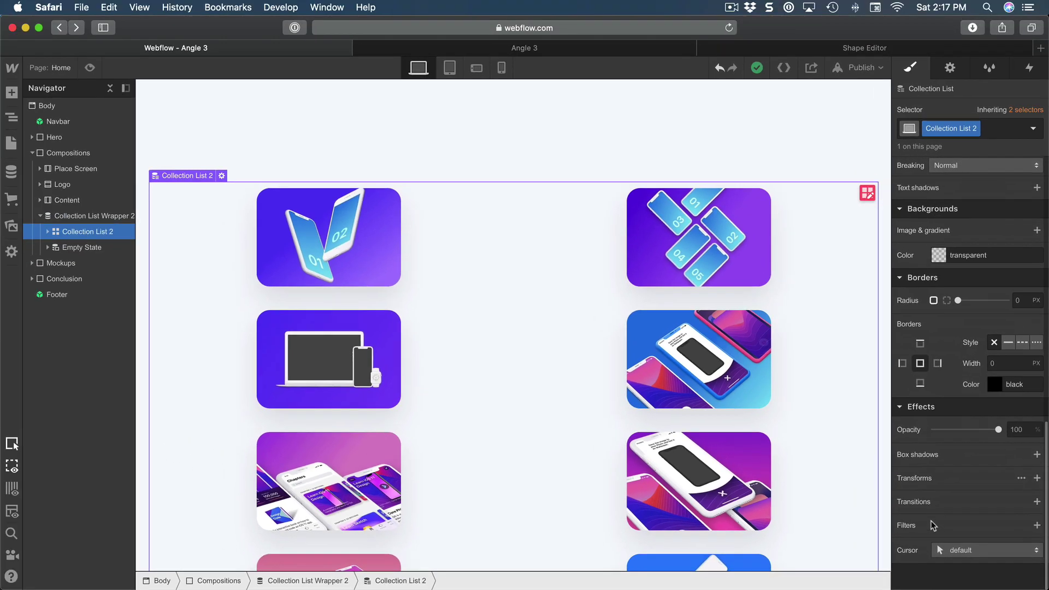
scroll(727, 373, "up", 10)
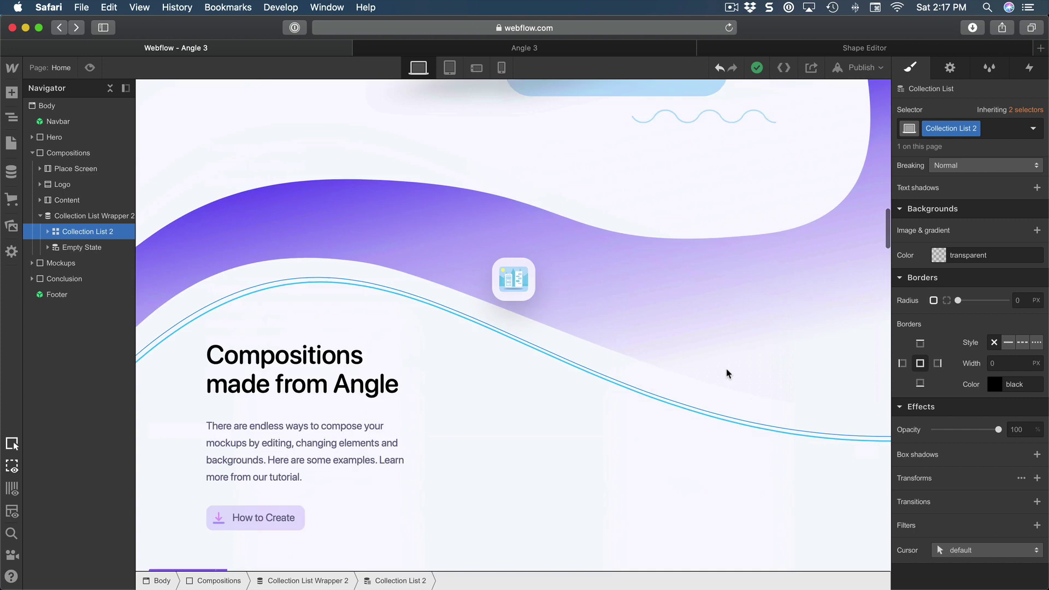
scroll(727, 373, "up", 10)
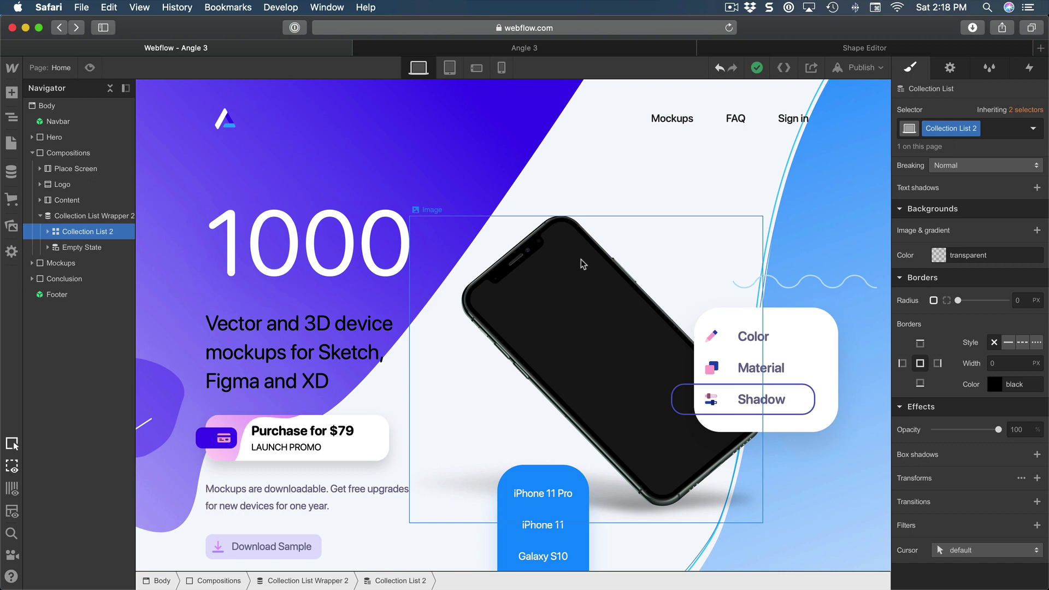
- Inspect the hero phone image and its Color and Material labels, then bring up the Sketch file
left_click(606, 258)
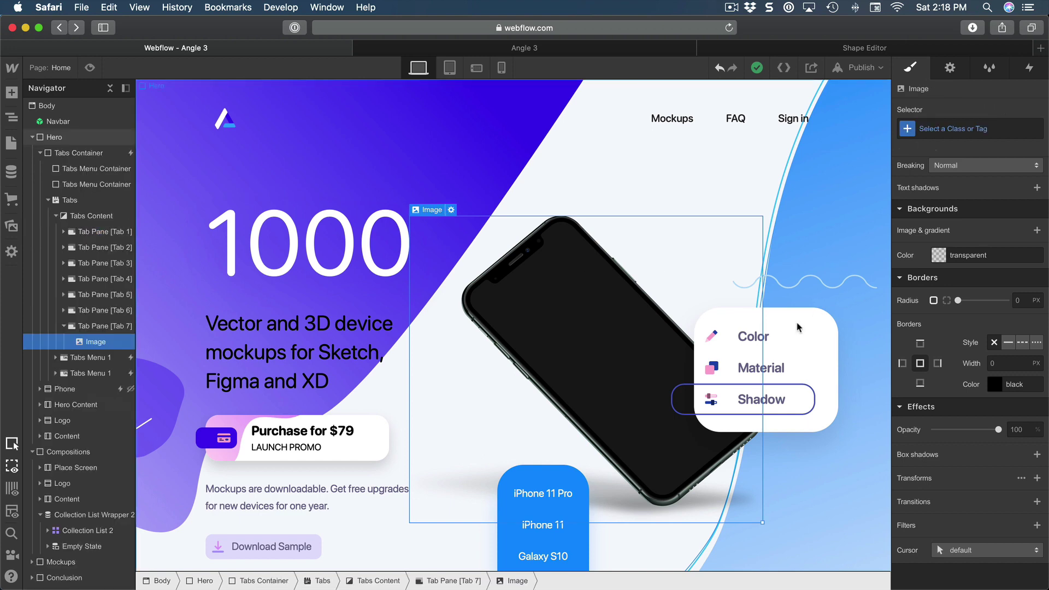
left_click(777, 343)
left_click(798, 362)
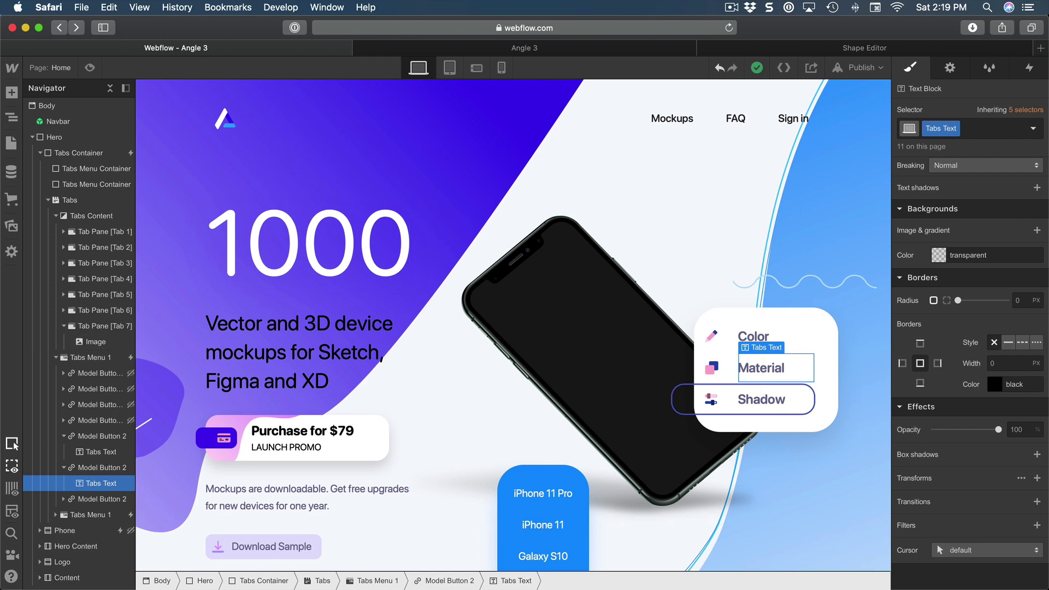
left_click(353, 545)
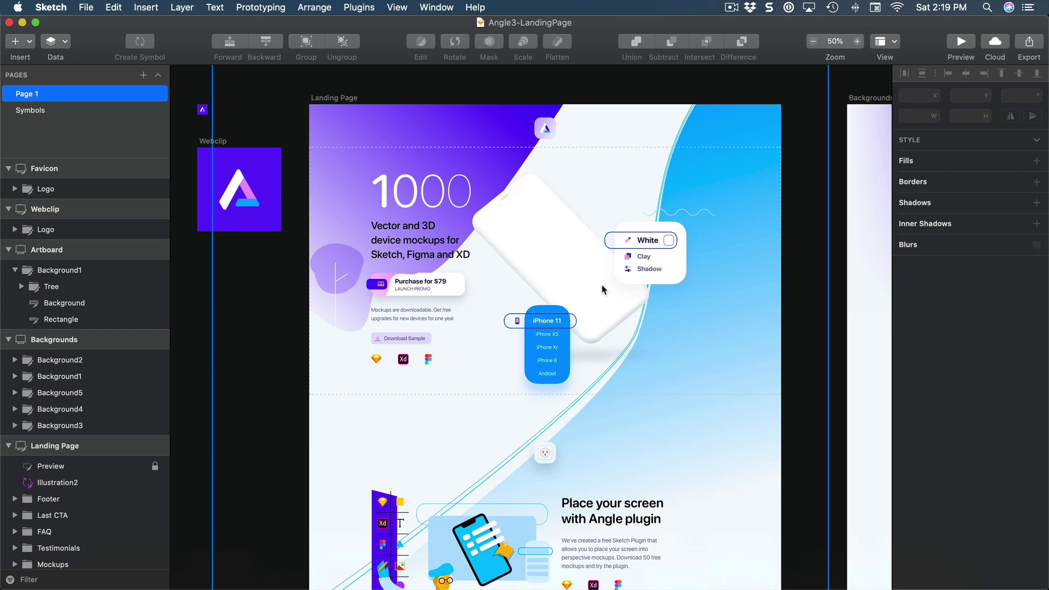
- Scroll through the Landing Page artboard, then zoom out to 25% and pan across the Backgrounds artboard
scroll(602, 288, "down", 15)
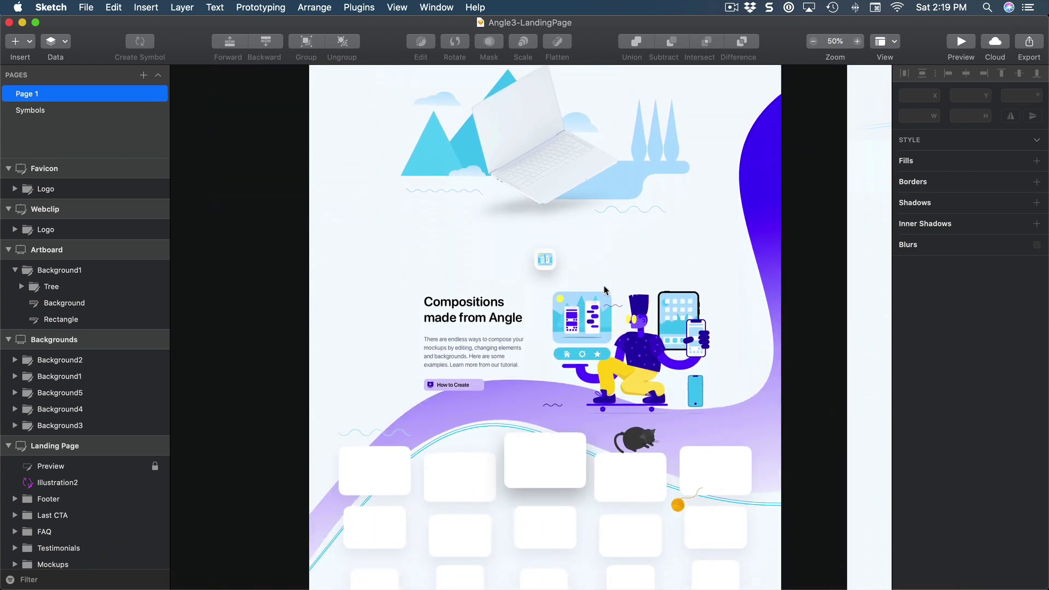
scroll(628, 316, "down", 10)
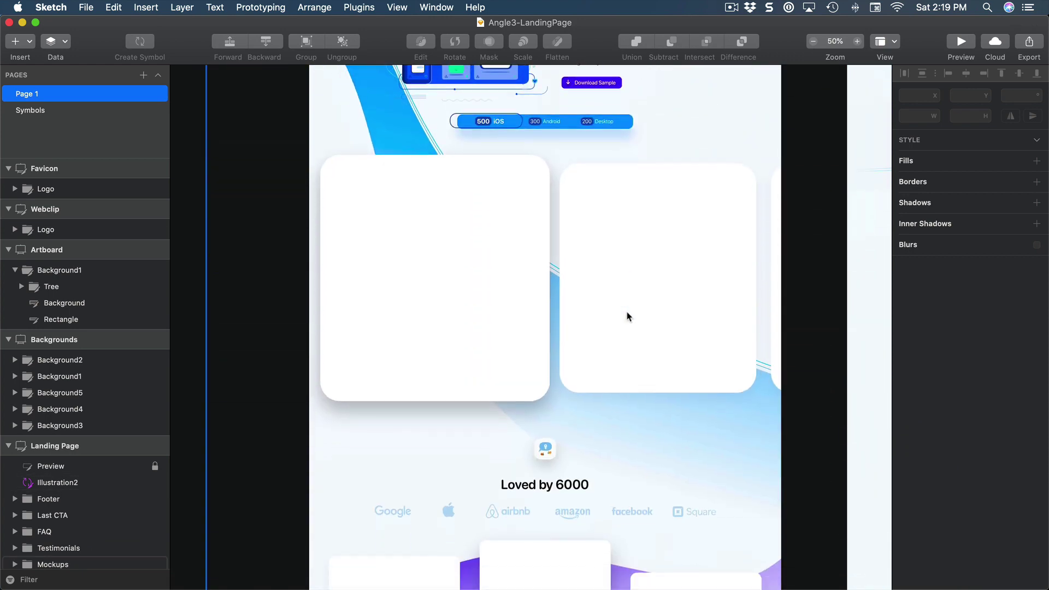
scroll(628, 315, "down", 3)
scroll(796, 297, "up", 4)
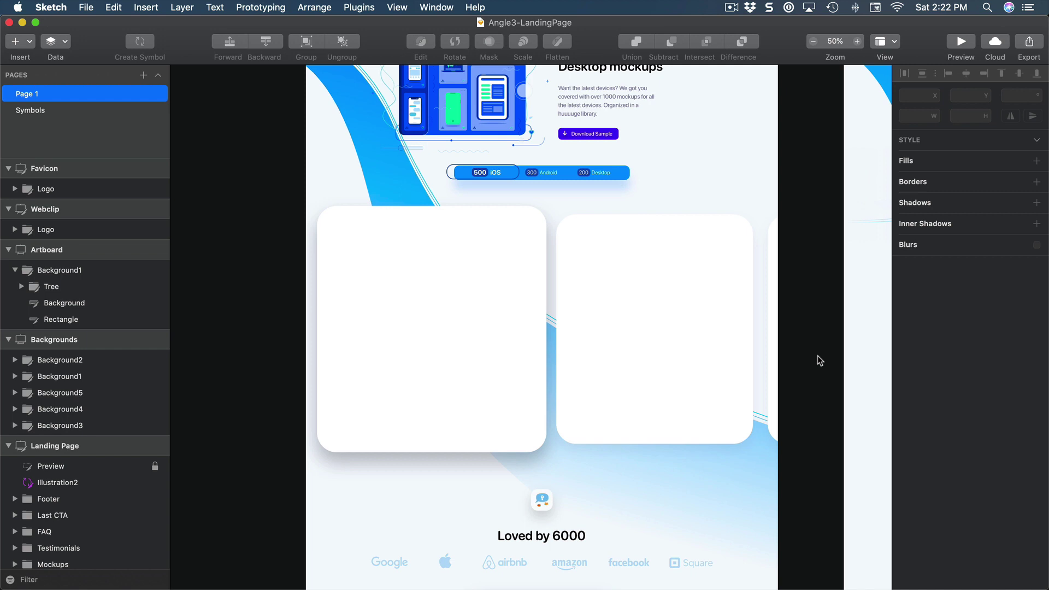
key("super+minus")
scroll(822, 352, "right", 5)
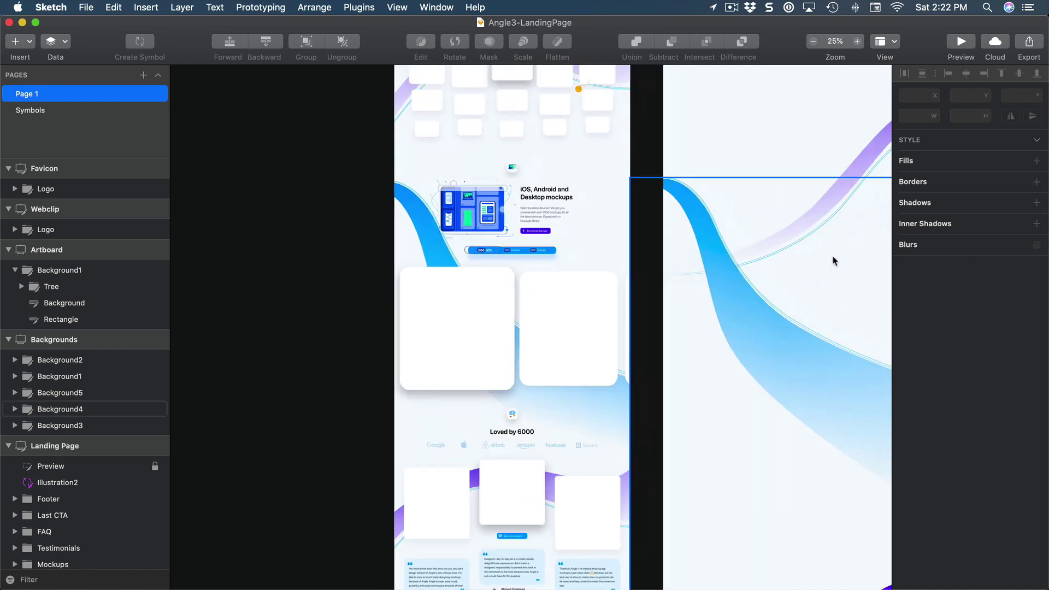
scroll(831, 260, "up", 4)
scroll(827, 266, "up", 10)
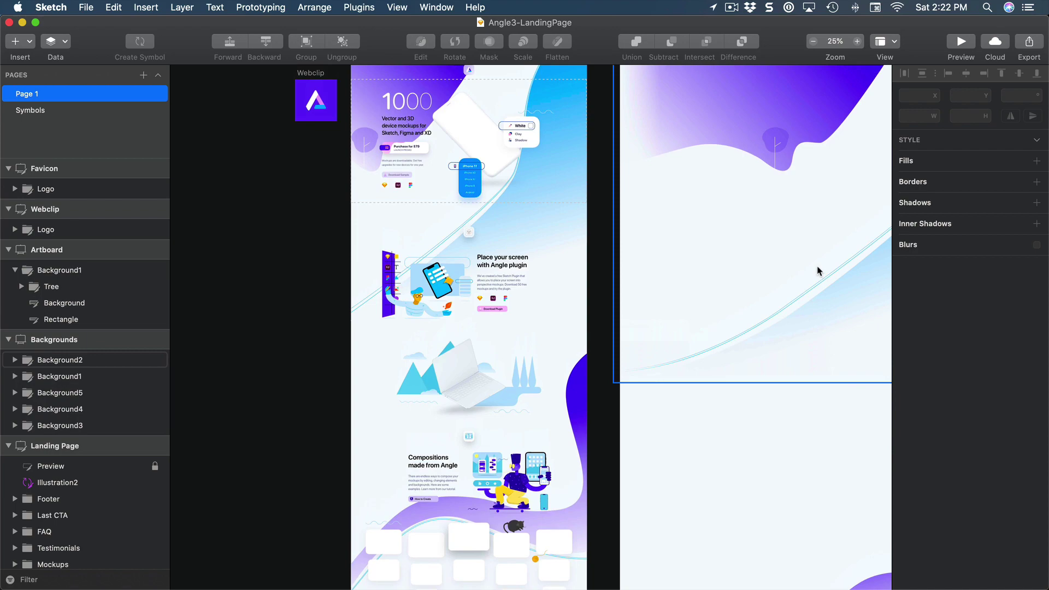
scroll(815, 276, "right", 4)
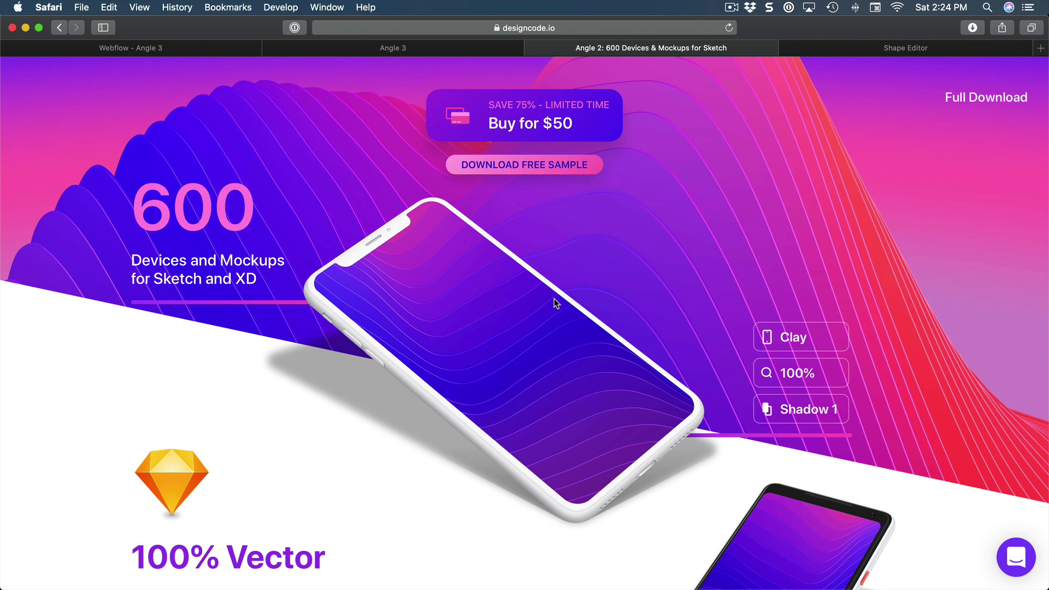
- Switch the Angle 2 demo phone from Clay to Real, try 150% and 100%, then go to Angle 3
left_click(776, 340)
left_click(792, 383)
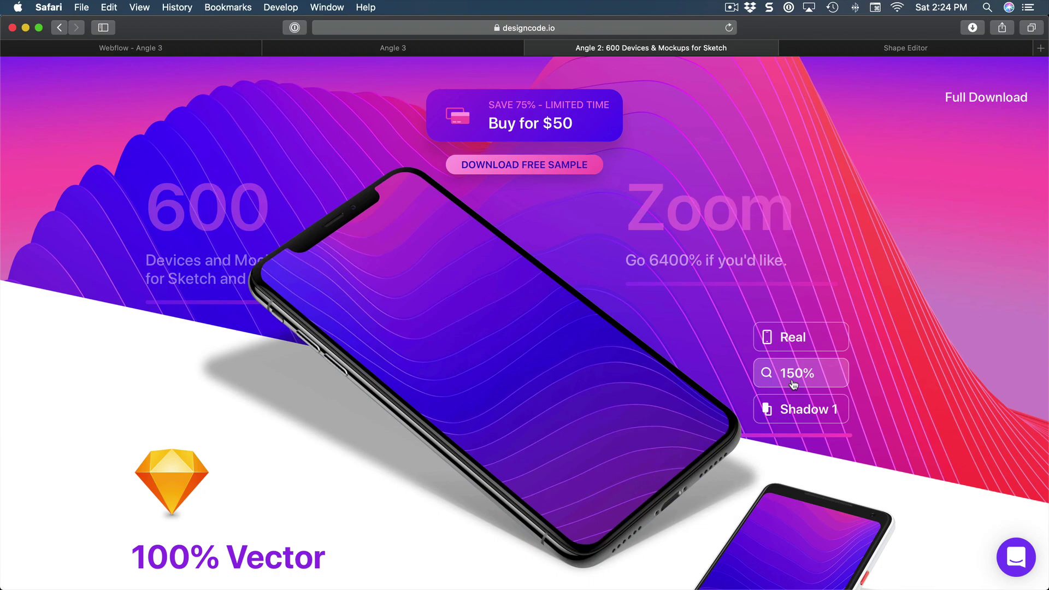
left_click(800, 384)
scroll(551, 360, "down", 8)
scroll(550, 361, "up", 3)
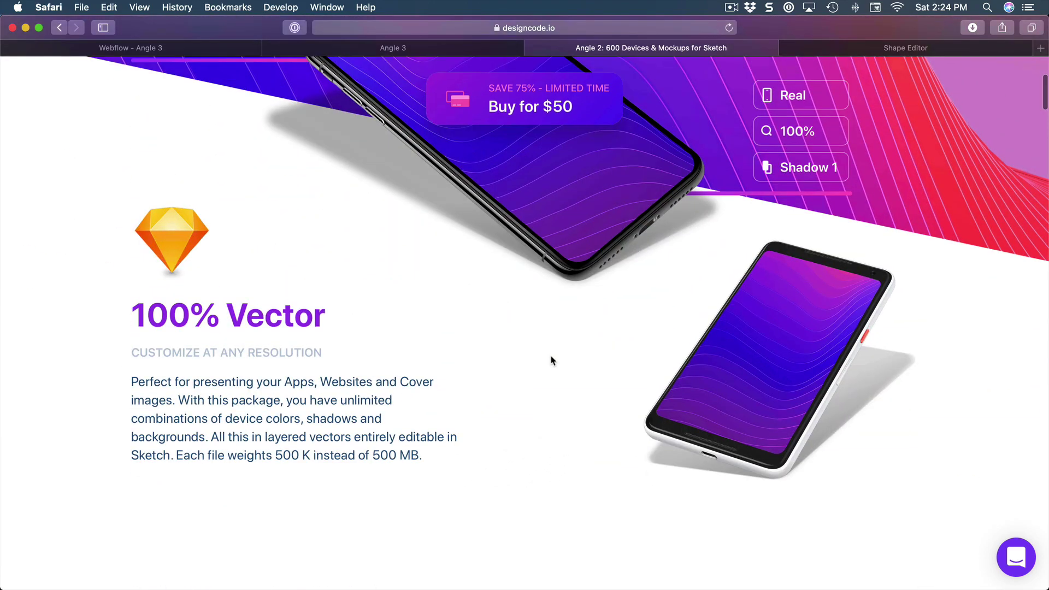
scroll(536, 358, "up", 4)
left_click(403, 48)
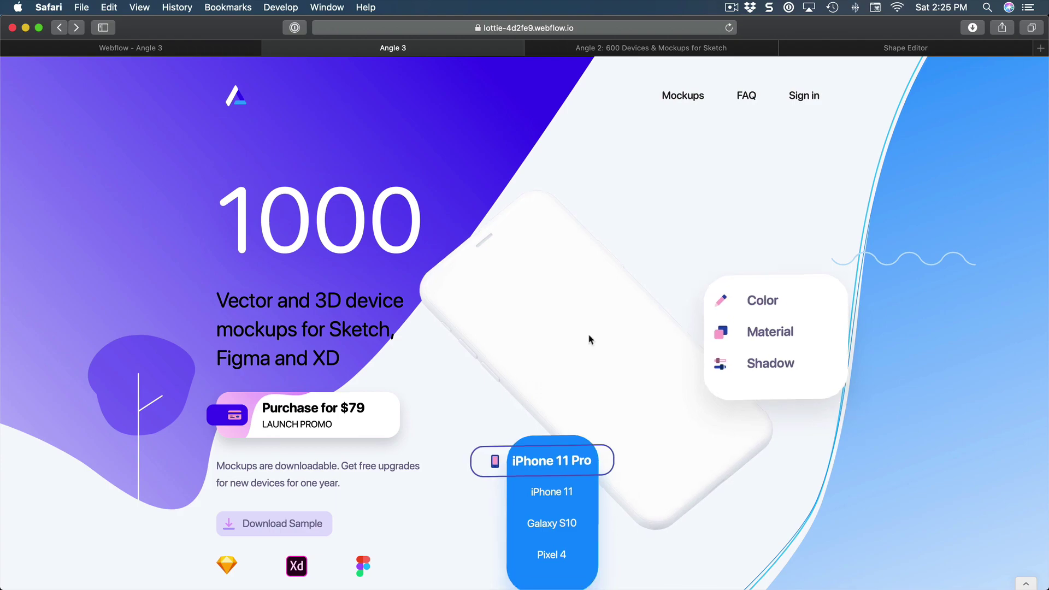
- Scroll down past the FAQ cards to the live Angle 3 site's footer and back up
scroll(589, 339, "down", 20)
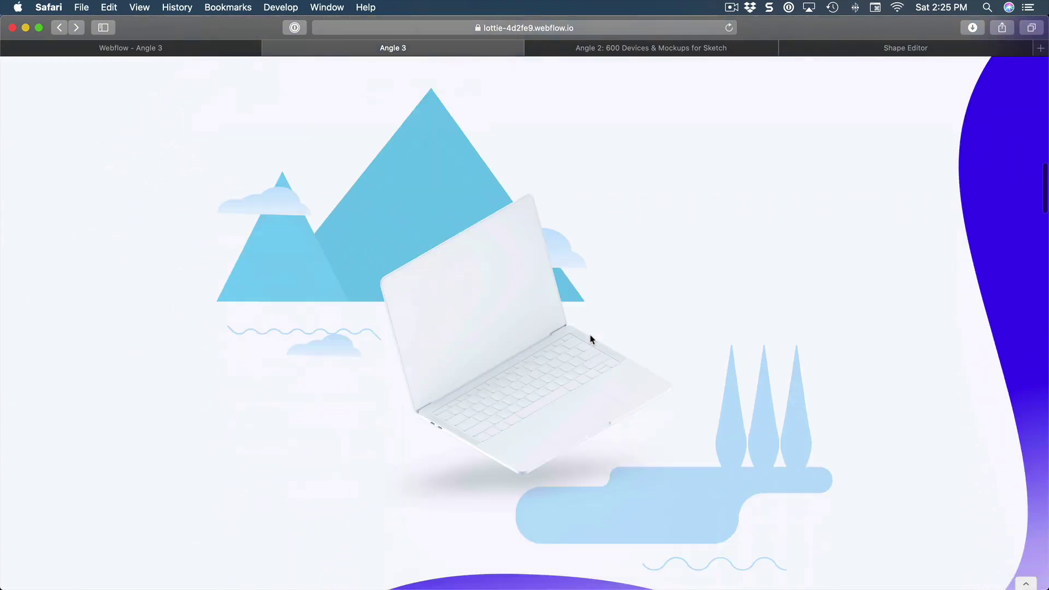
scroll(589, 339, "down", 20)
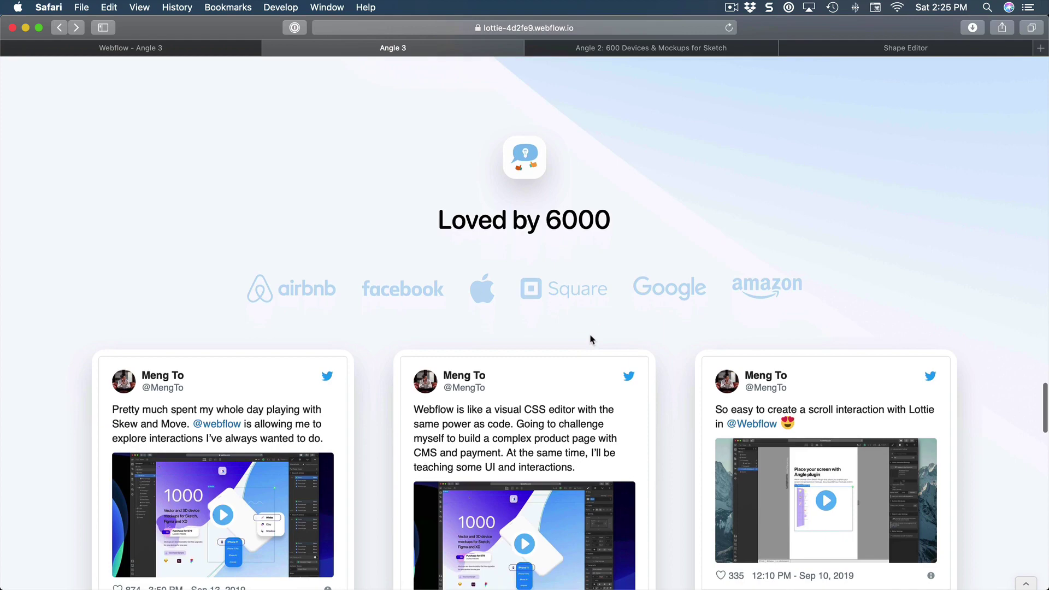
scroll(590, 339, "down", 6)
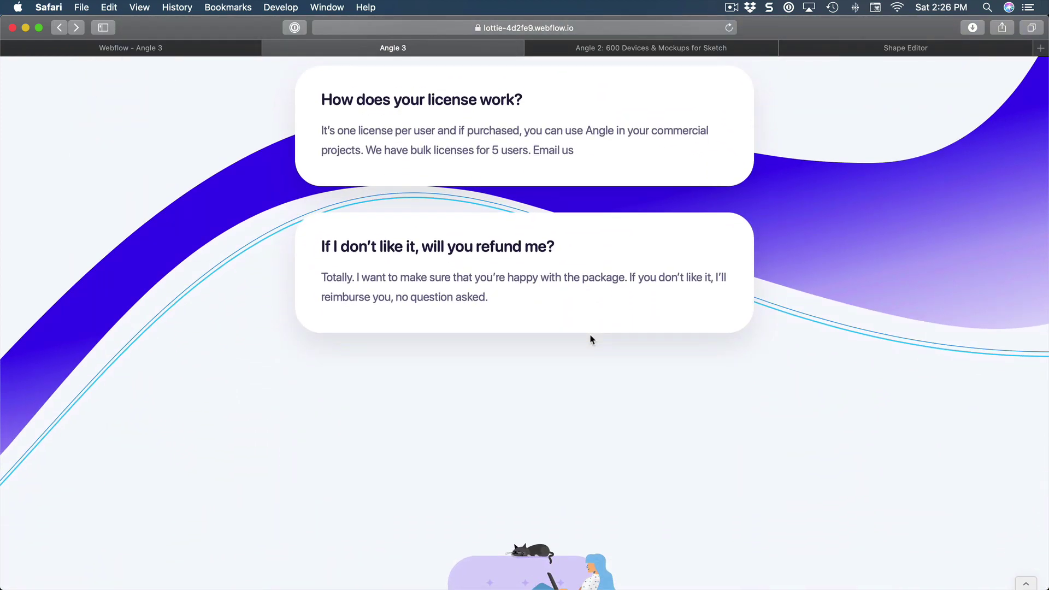
scroll(605, 353, "down", 10)
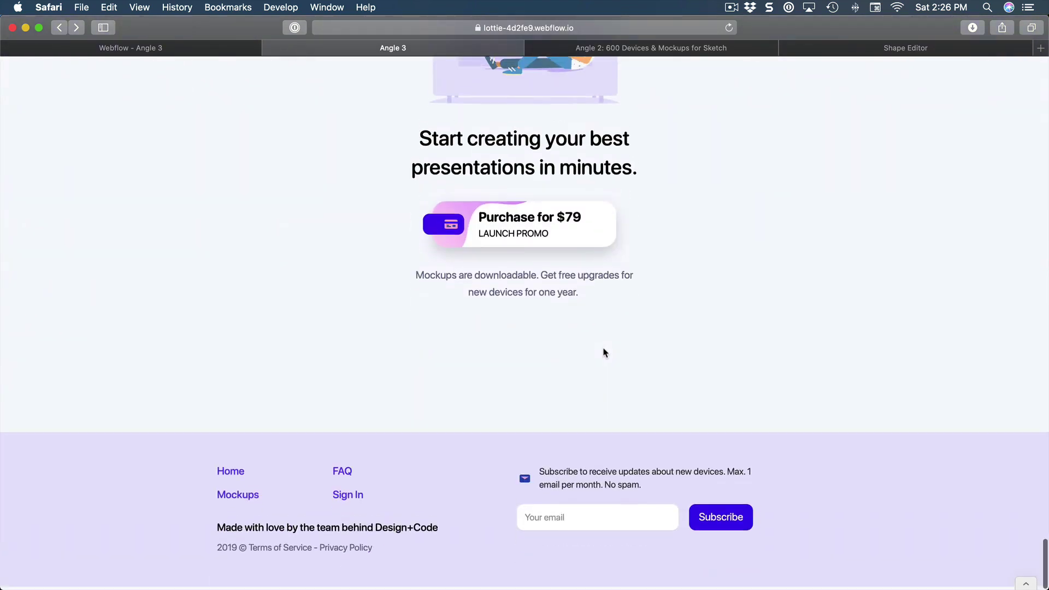
scroll(604, 352, "up", 5)
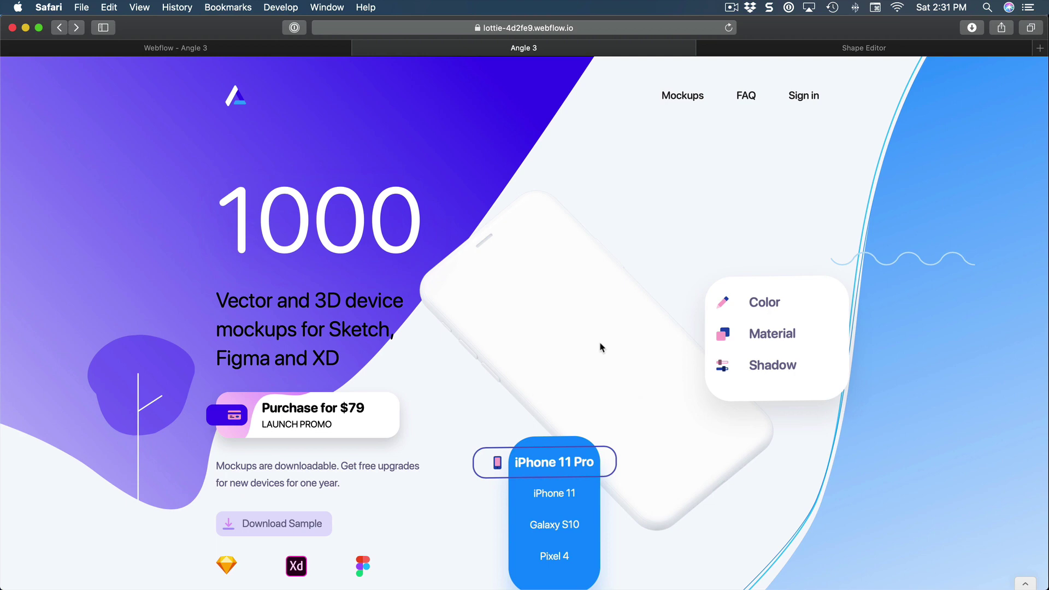
- Resize Safari to preview the mobile and wider layouts, then glance at the Assets folder
left_click_drag(1047, 245, 331, 279)
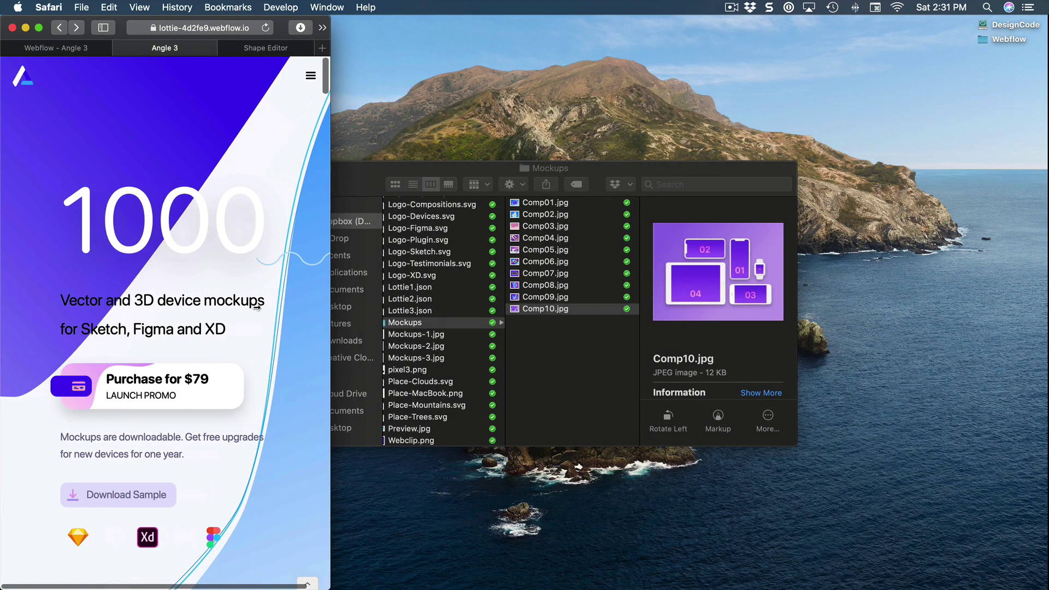
left_click_drag(257, 308, 501, 360)
left_click(662, 326)
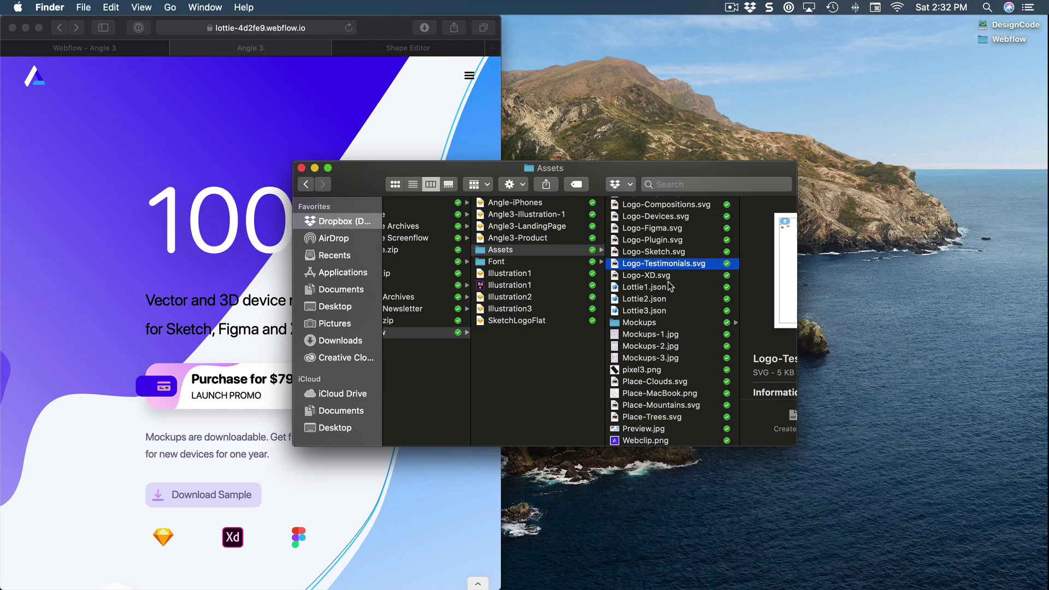
scroll(670, 286, "up", 10)
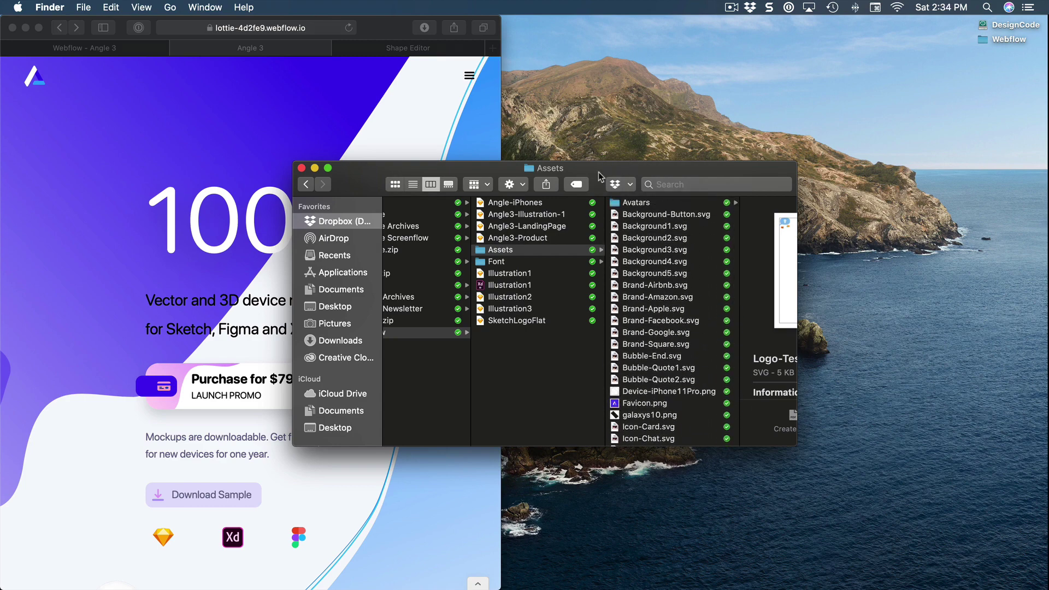
left_click_drag(598, 172, 598, 170)
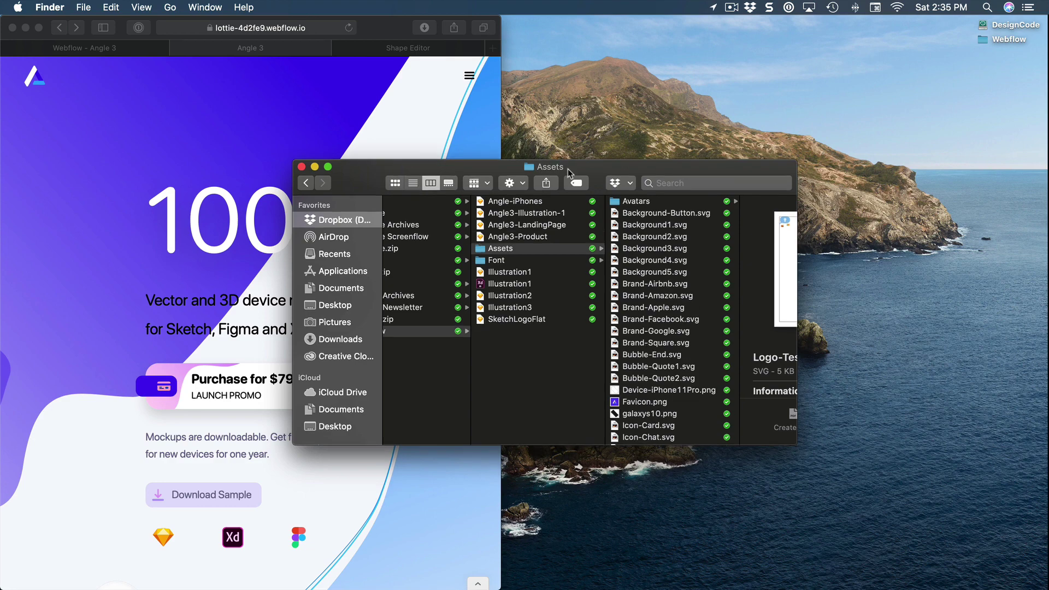
- Restore Safari to the desktop layout, centre the window, and bring the Assets folder back up
left_click(492, 136)
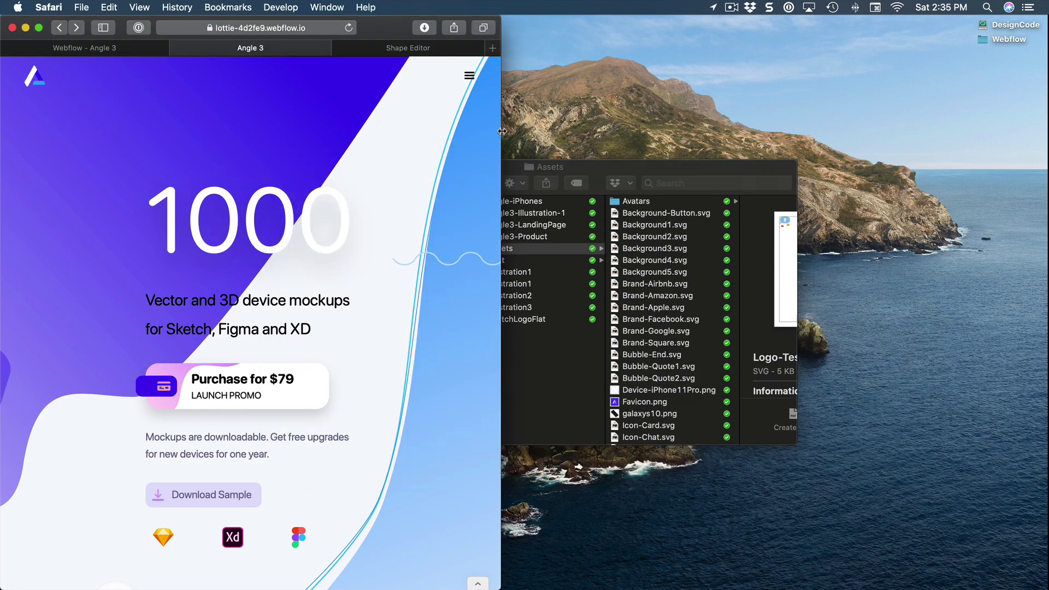
left_click_drag(500, 137, 691, 136)
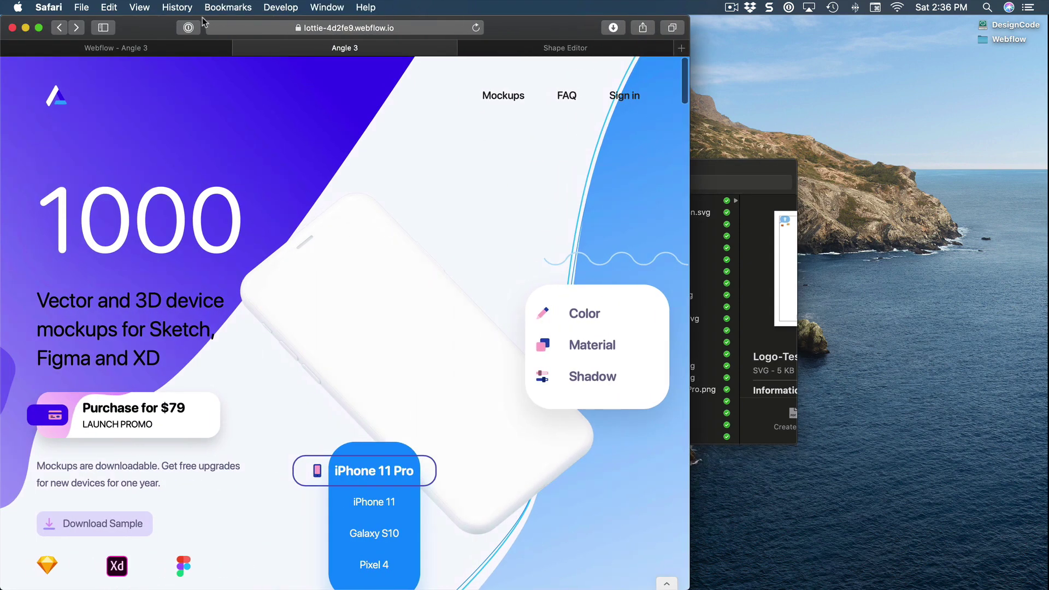
left_click_drag(156, 23, 354, 22)
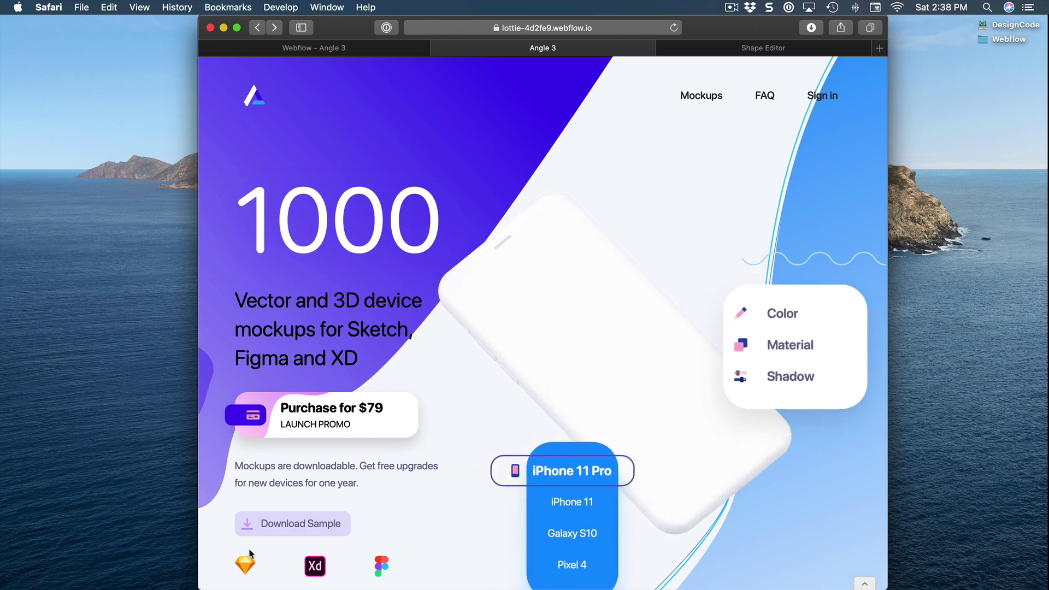
left_click(134, 541)
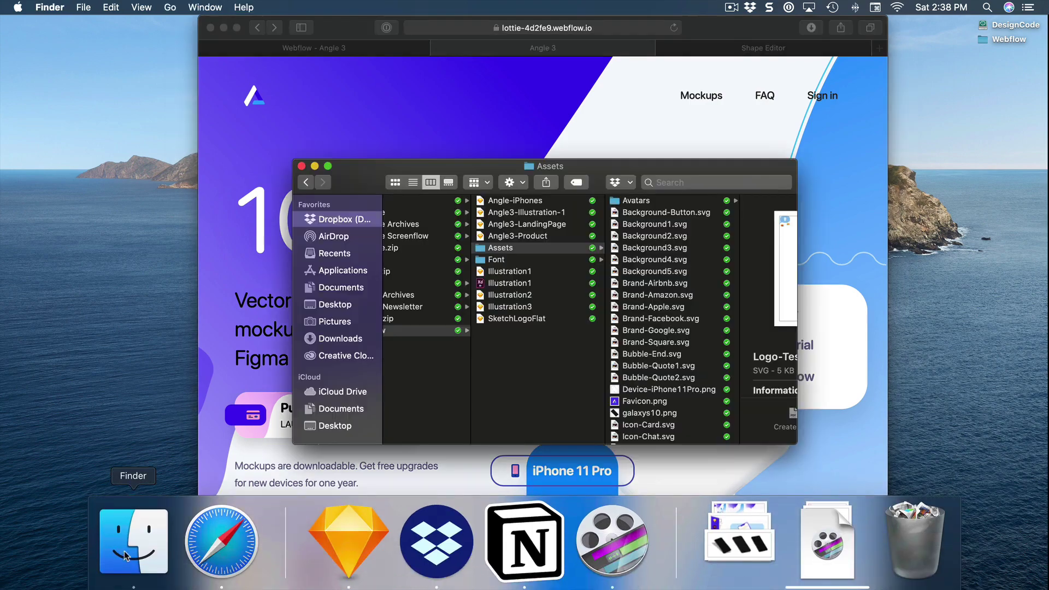
scroll(738, 258, "down", 5)
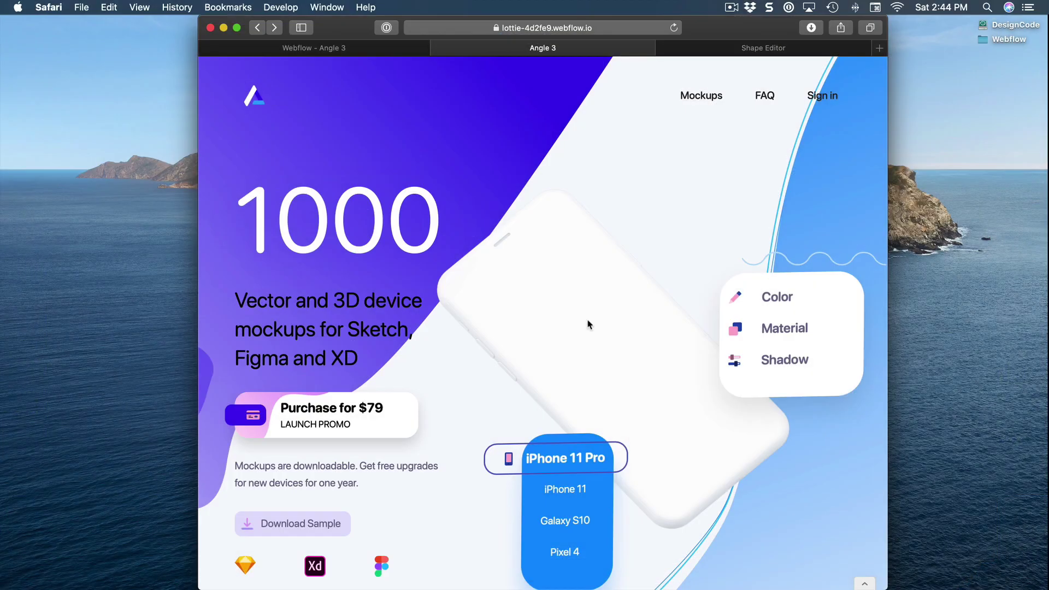
- Scroll the Angle 3 page down to the Compositions made from Angle section, then switch to Shape Editor
scroll(588, 325, "down", 6)
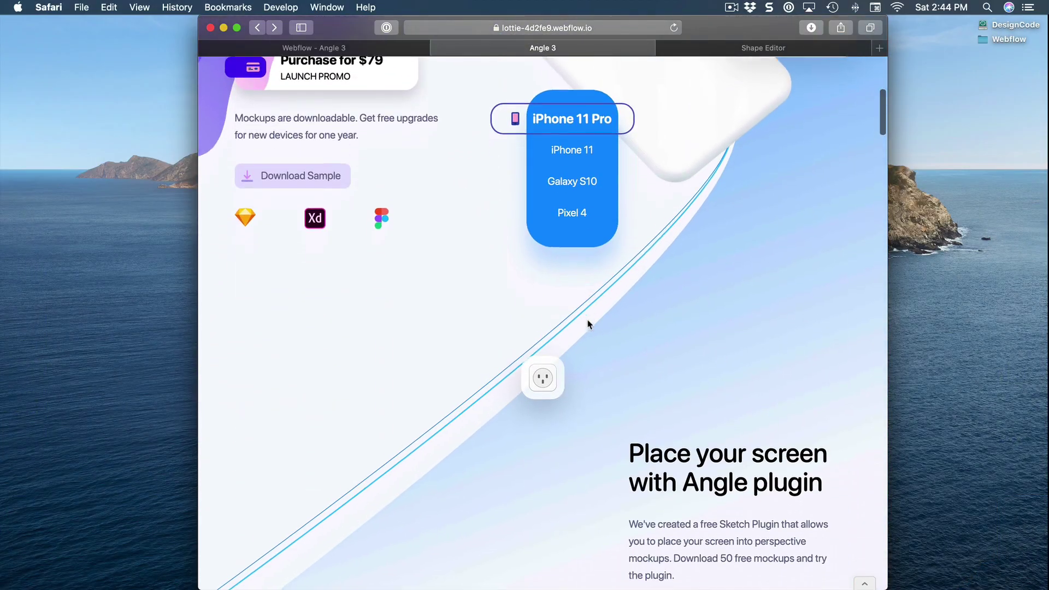
scroll(614, 325, "up", 2)
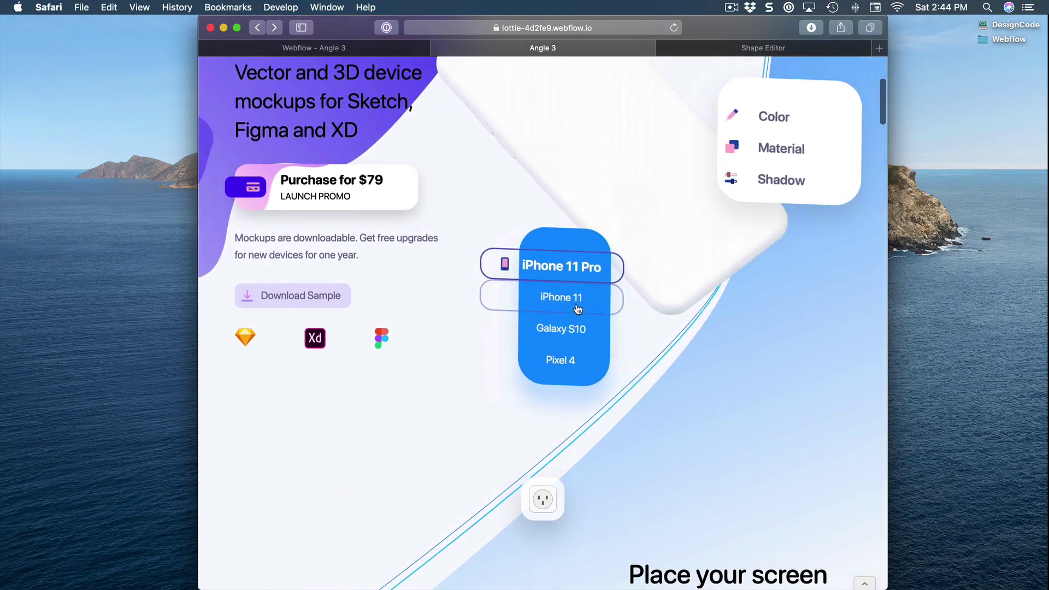
scroll(612, 304, "down", 14)
scroll(576, 304, "up", 6)
scroll(576, 308, "down", 10)
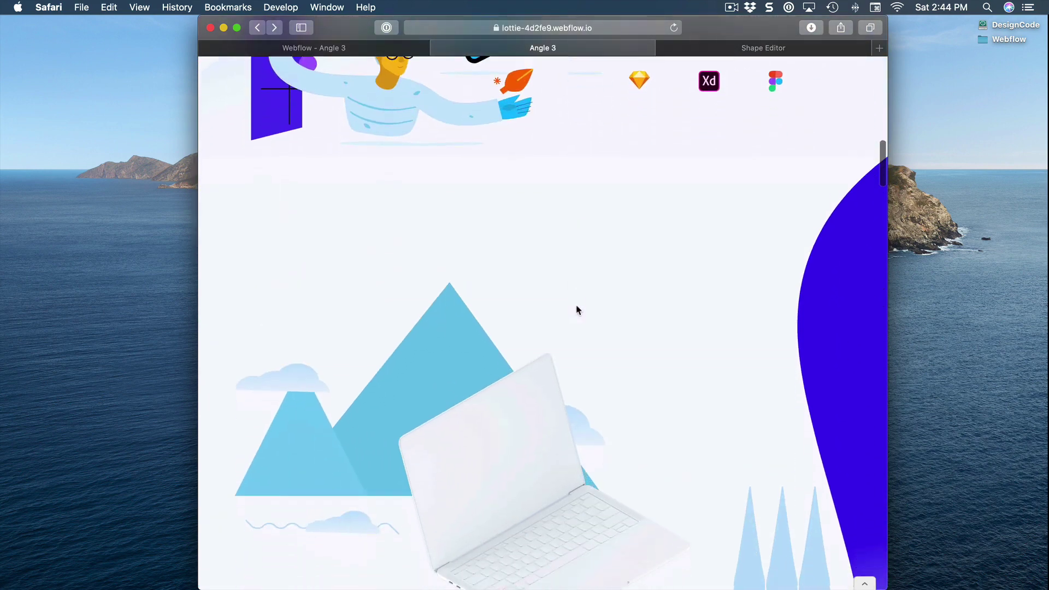
scroll(564, 316, "down", 3)
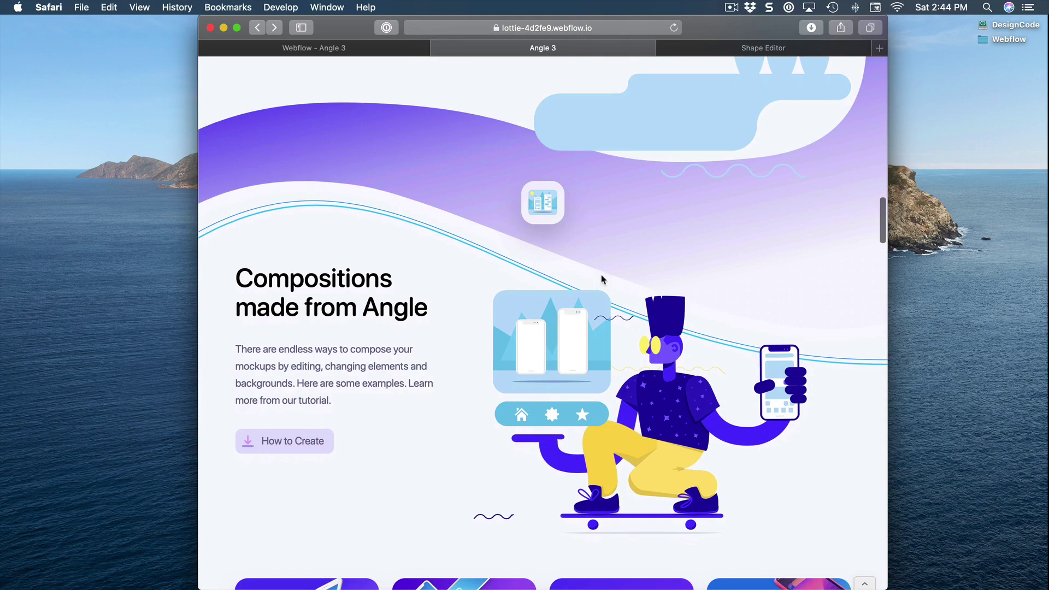
left_click(716, 50)
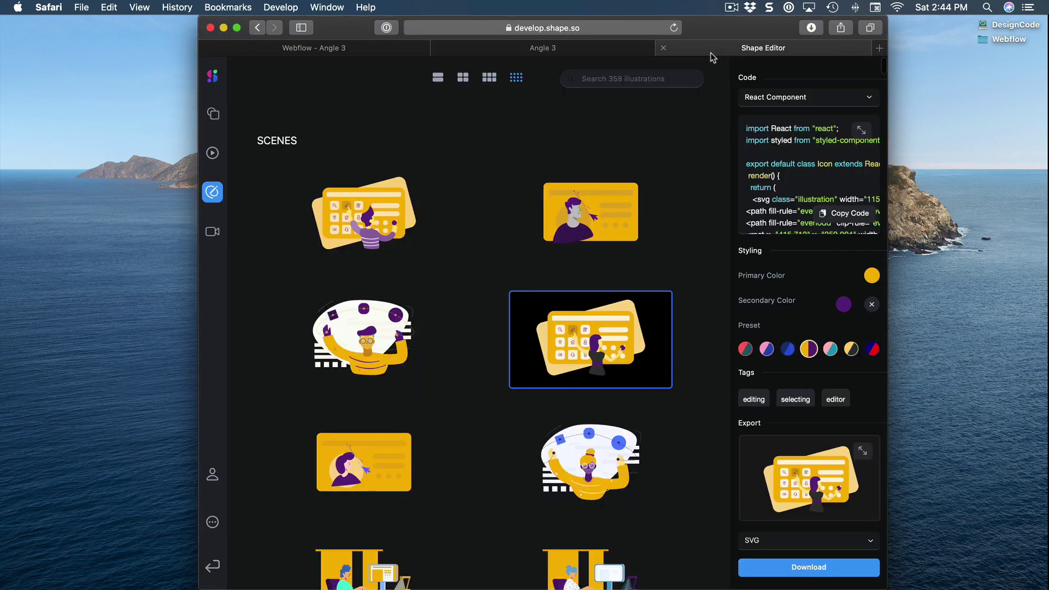
- Browse shape.so's icons and Lottie scenes, download the desk scene as JSON, then return to Angle 3
left_click(214, 116)
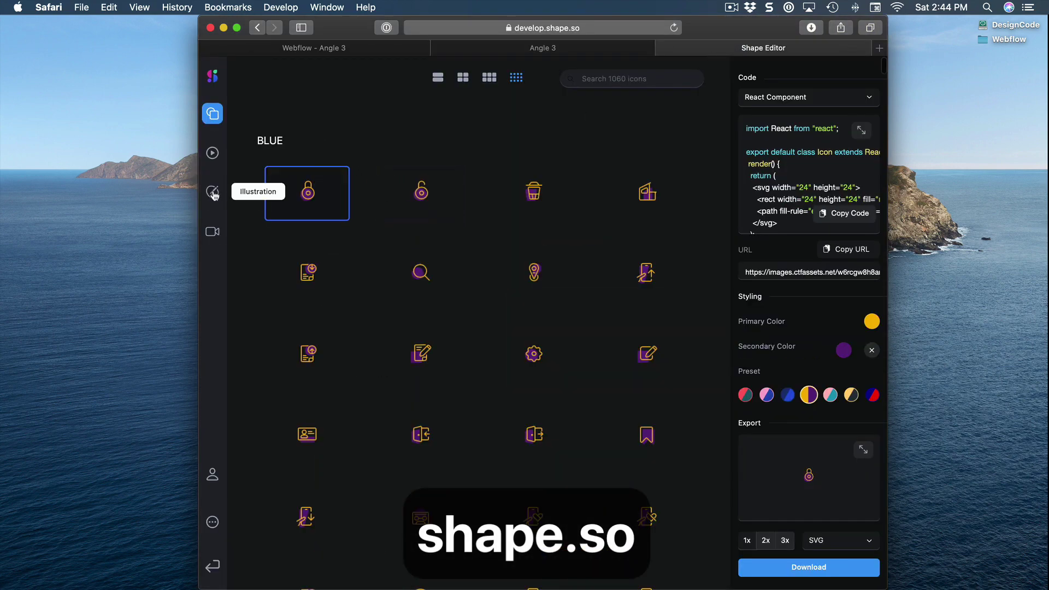
left_click(213, 231)
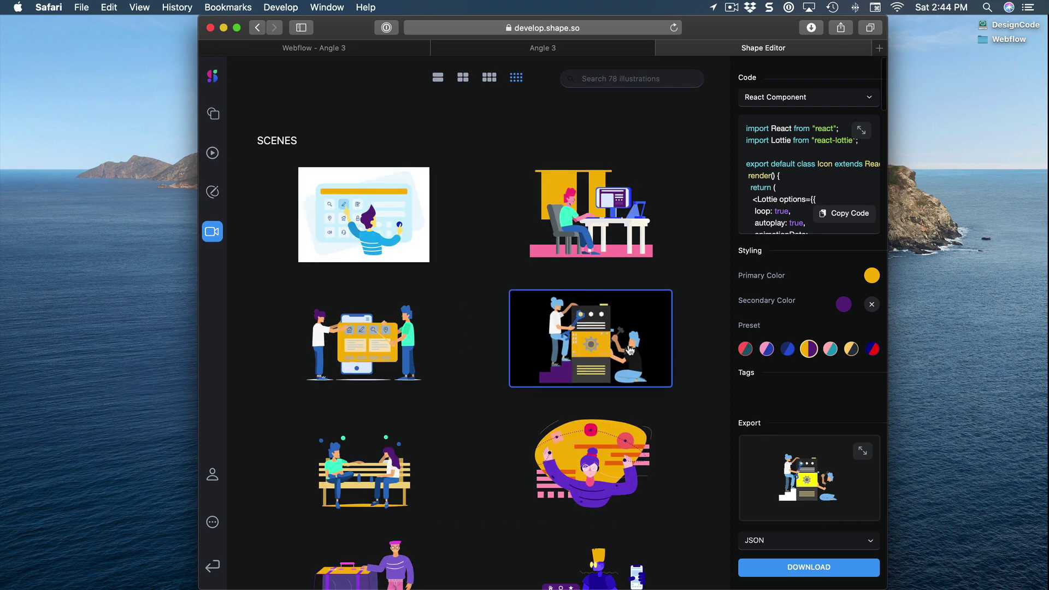
left_click(612, 230)
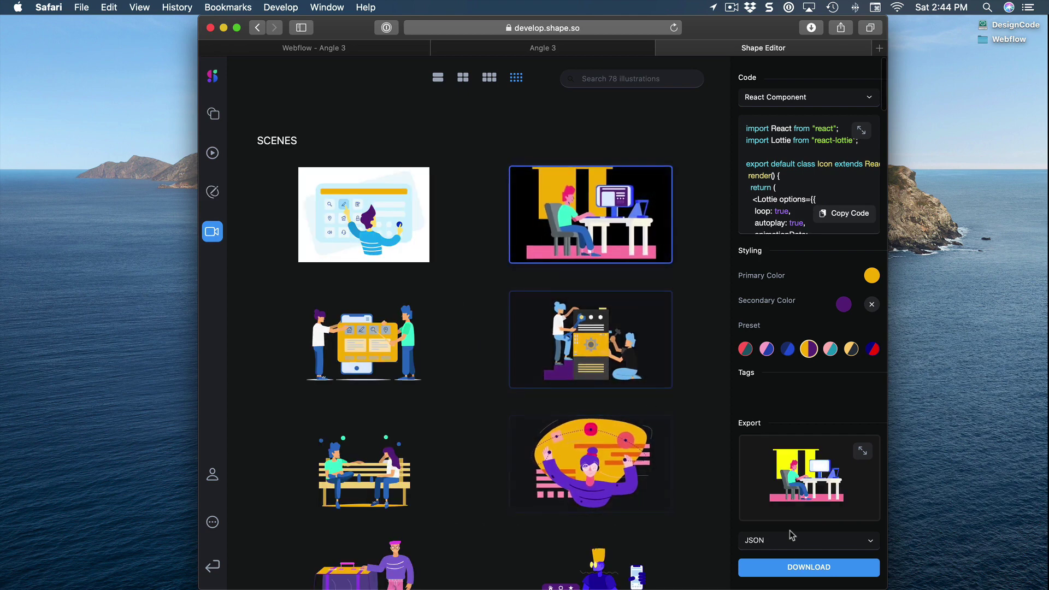
left_click(793, 571)
left_click(593, 51)
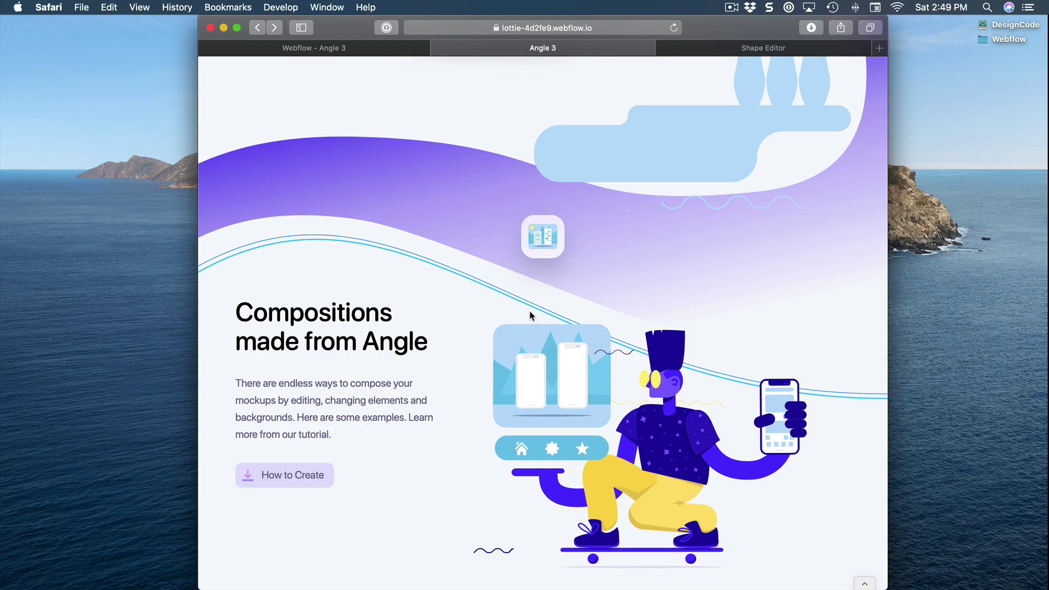
- Scroll the live Angle site down to the iOS, Android and Desktop mockups section and back to the hero
scroll(529, 310, "down", 6)
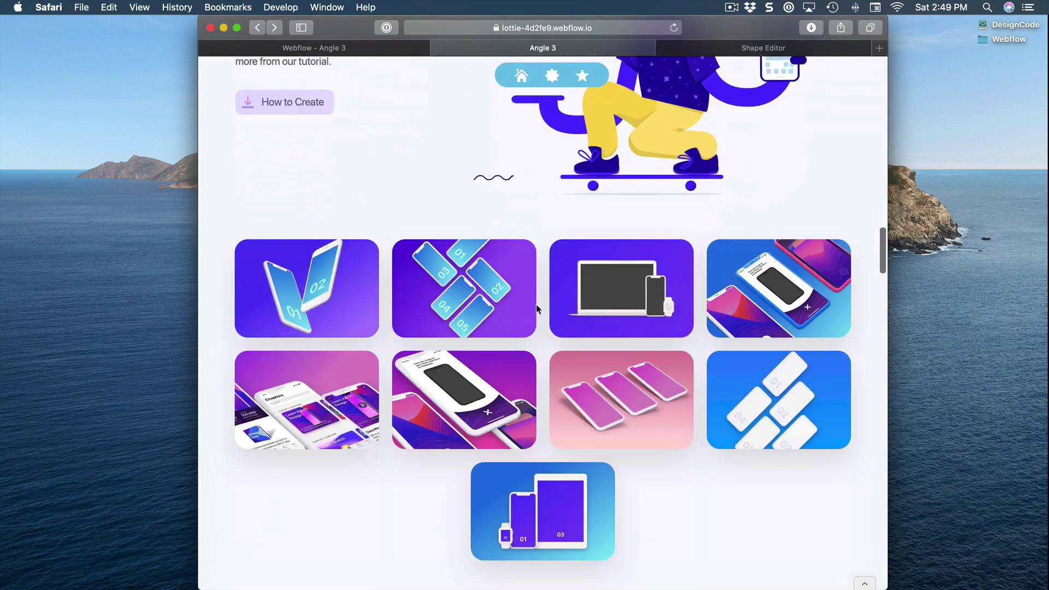
scroll(538, 309, "down", 12)
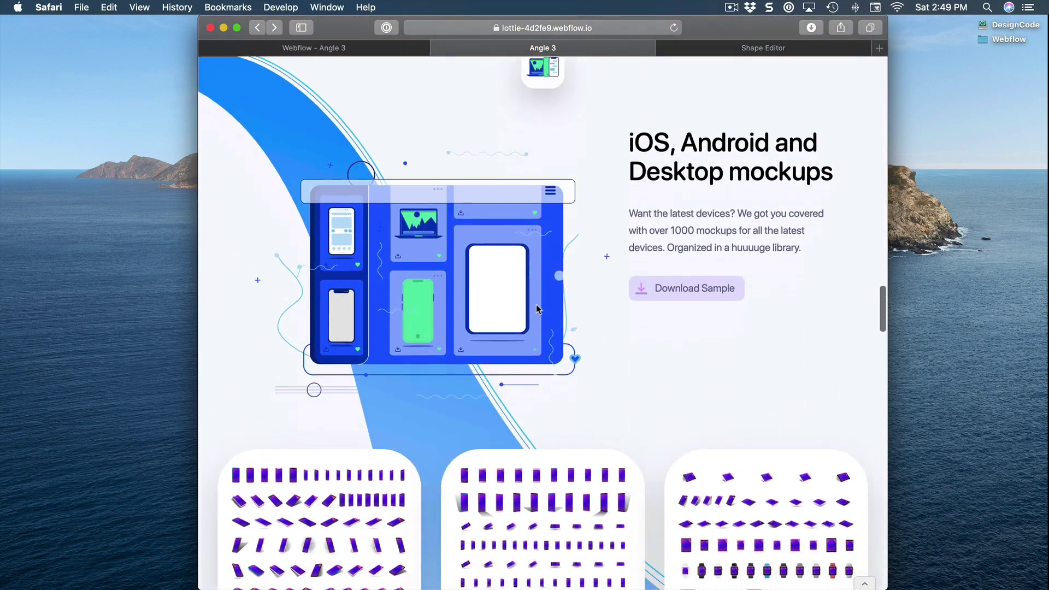
scroll(537, 309, "up", 2)
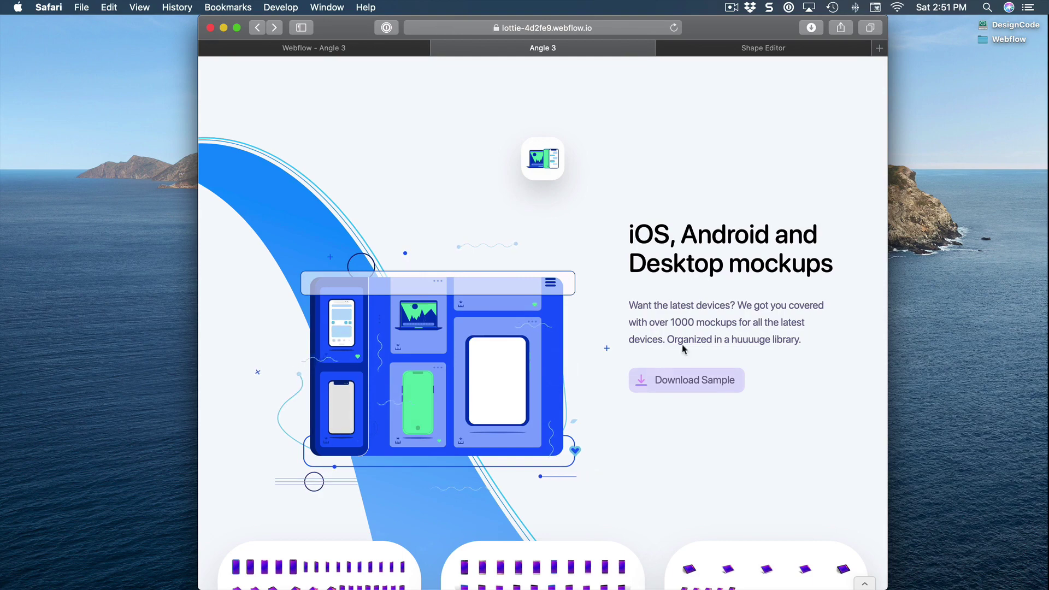
scroll(690, 303, "down", 15)
scroll(697, 325, "up", 15)
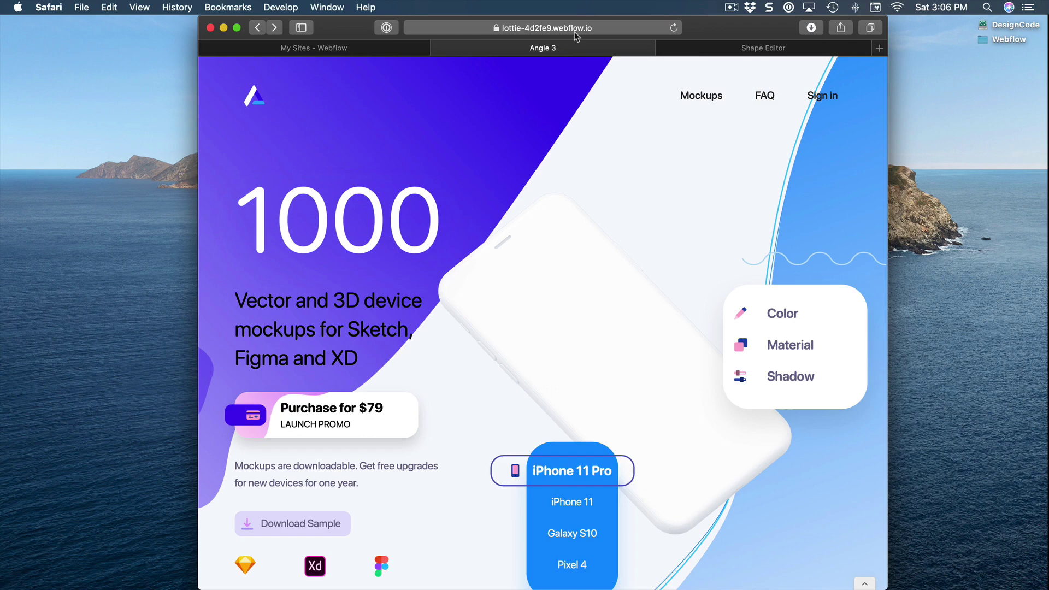
- Switch to the My Sites - Webflow tab and return to the top of the All Projects list
left_click(546, 28)
left_click(314, 47)
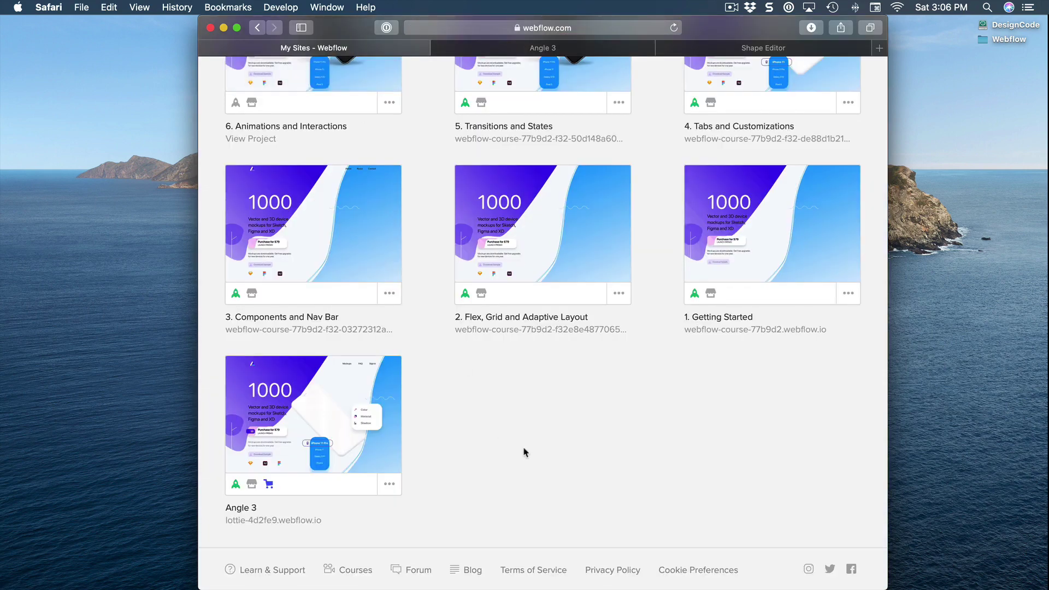
scroll(427, 327, "up", 10)
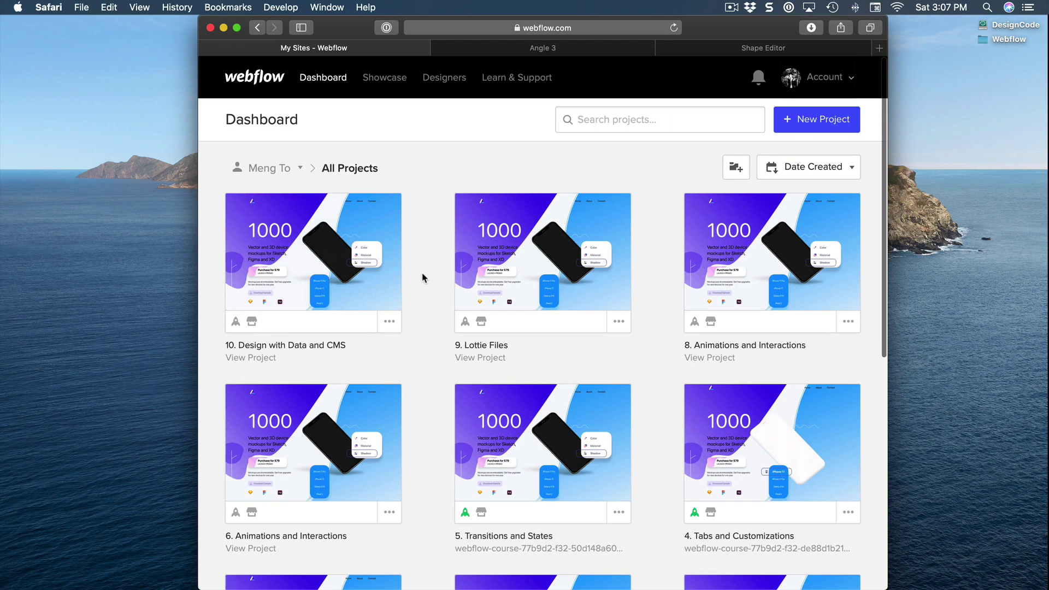
- In the Shape Editor, pick the man-with-suitcase scene and apply the blue, then pink colour preset
left_click(728, 53)
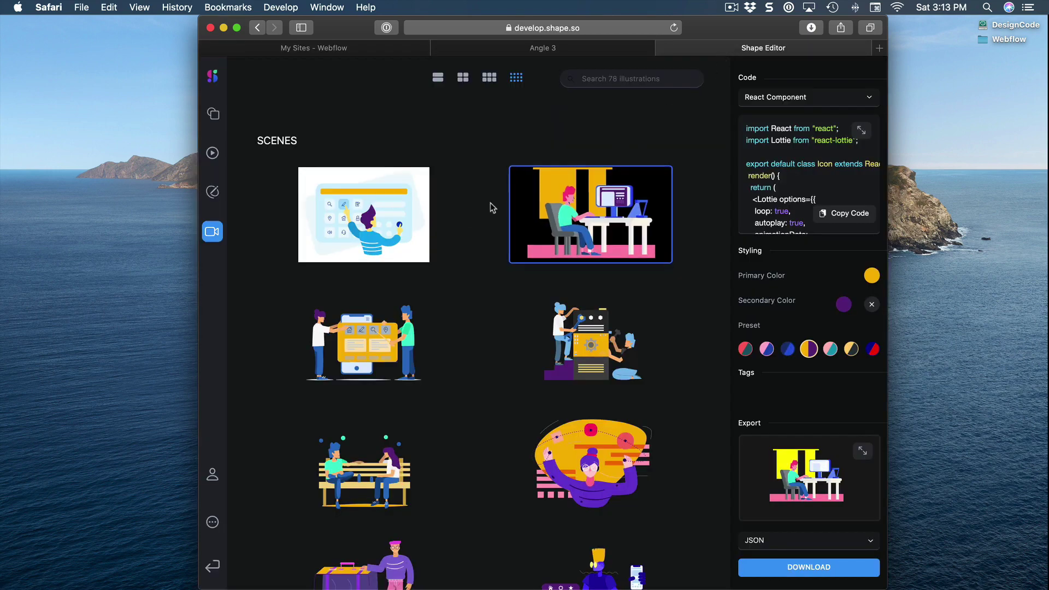
scroll(457, 244, "down", 5)
left_click(363, 338)
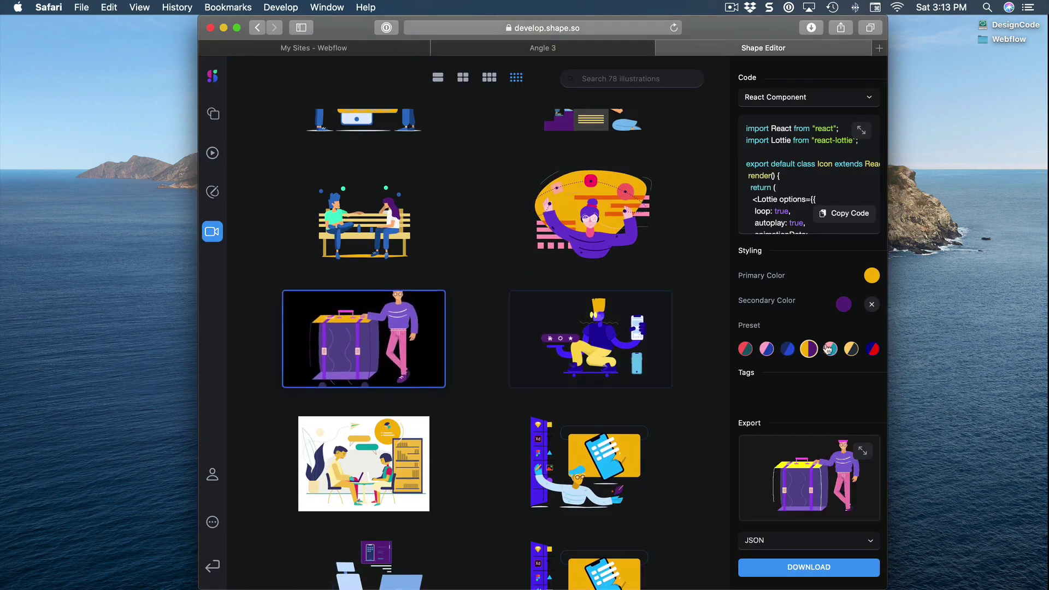
left_click(787, 349)
left_click(766, 348)
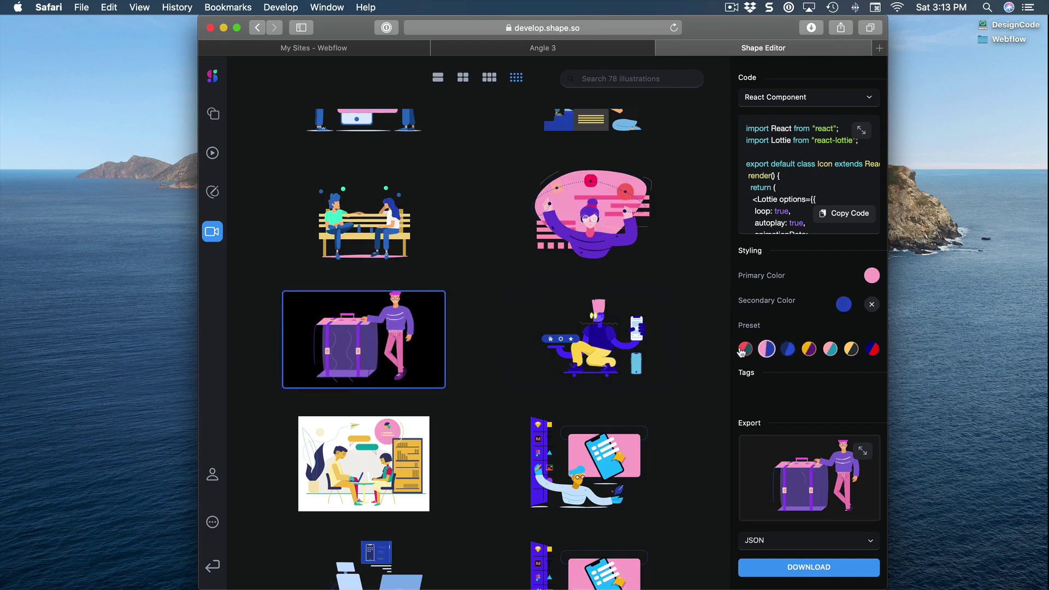